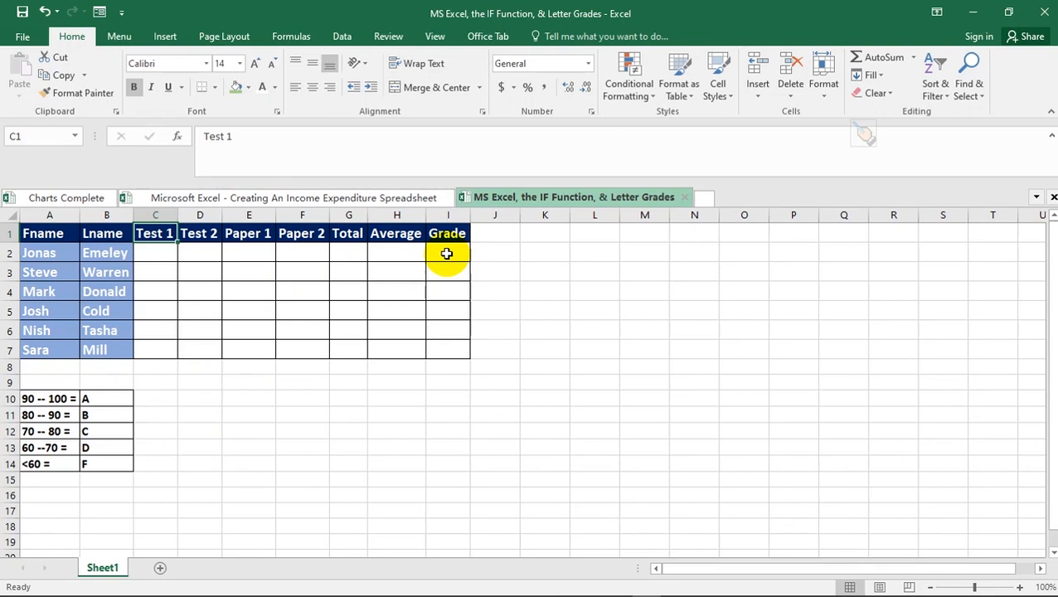
- Enter 100 in C2 through F2 for the first student, then start =sum in Total cell G2
{"action": "left_click", "coordinate": [210, 257]}
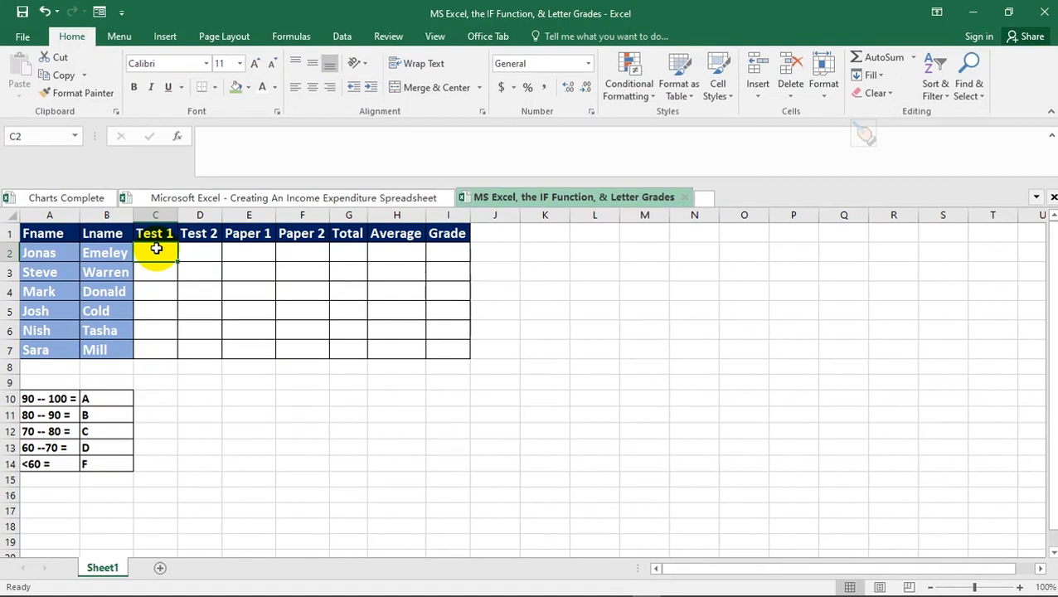
{"action": "type", "text": "100"}
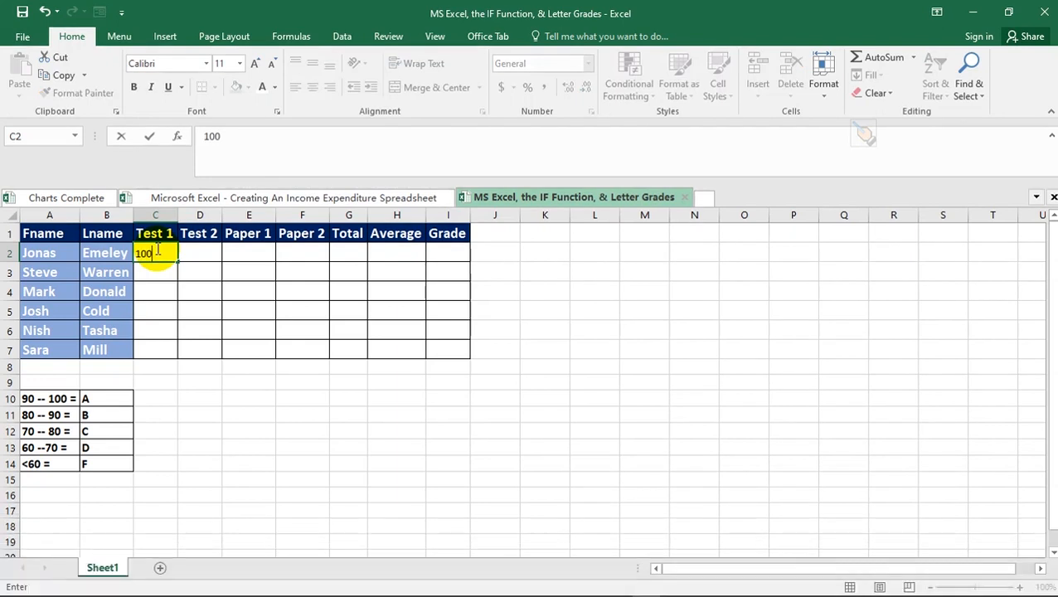
{"action": "left_click", "coordinate": [197, 253]}
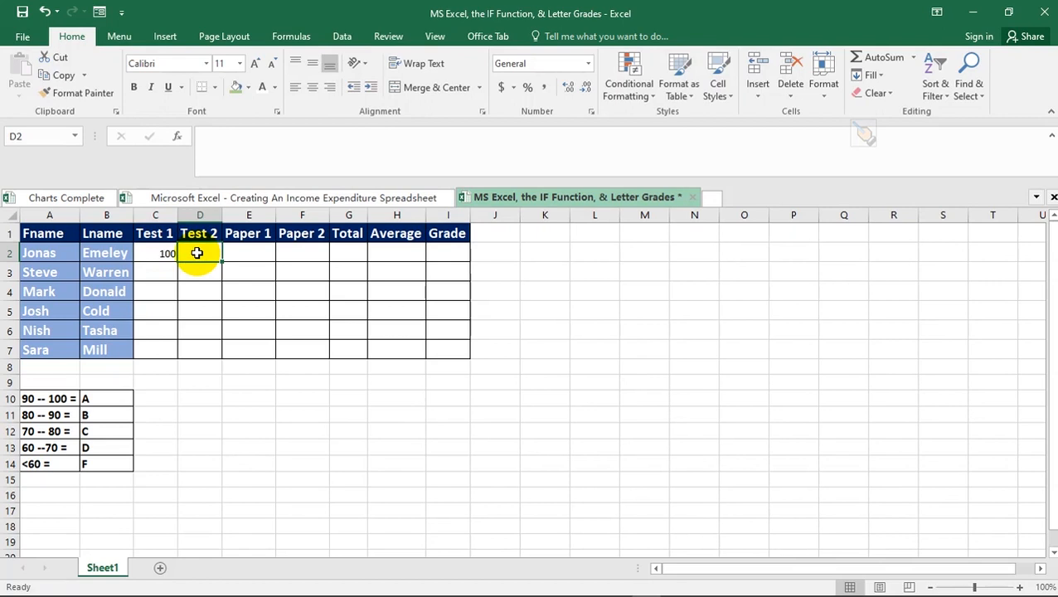
{"action": "type", "text": "100"}
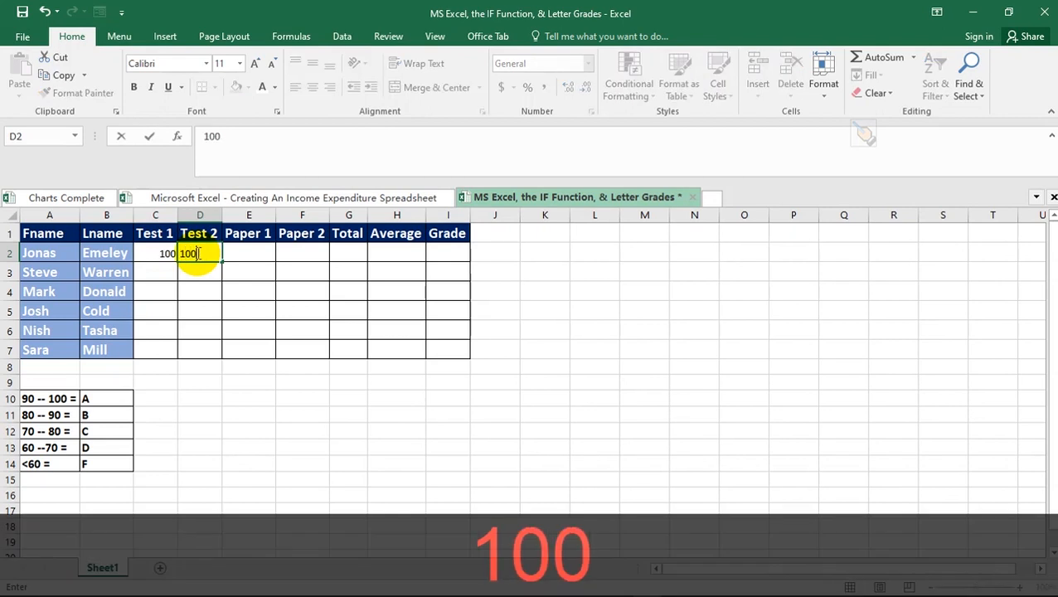
{"action": "left_click", "coordinate": [245, 250]}
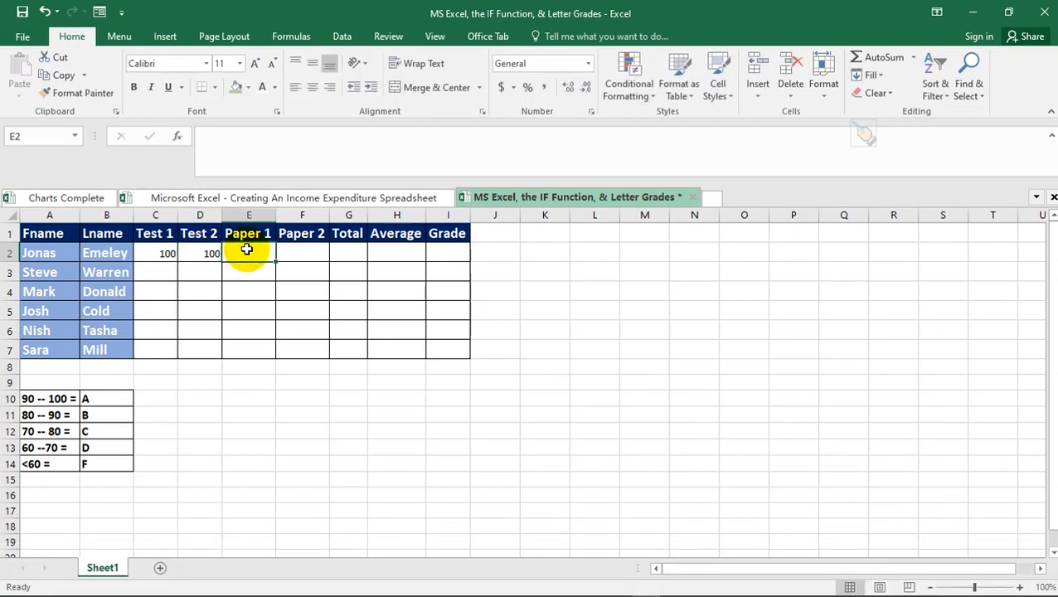
{"action": "type", "text": "100"}
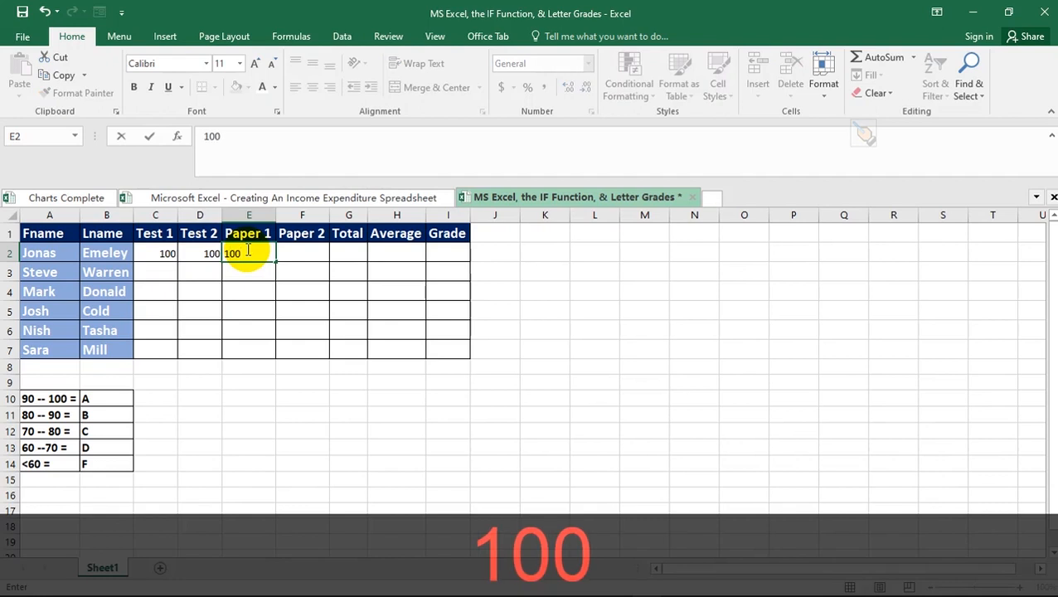
{"action": "left_click", "coordinate": [305, 247]}
{"action": "type", "text": "100"}
{"action": "left_click", "coordinate": [354, 250]}
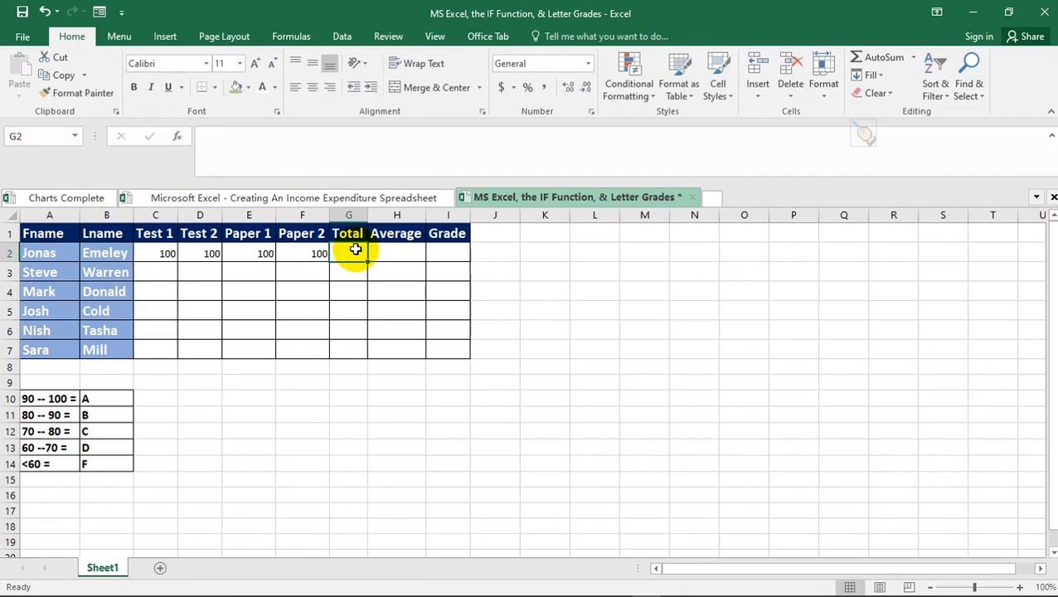
{"action": "type", "text": "=sum"}
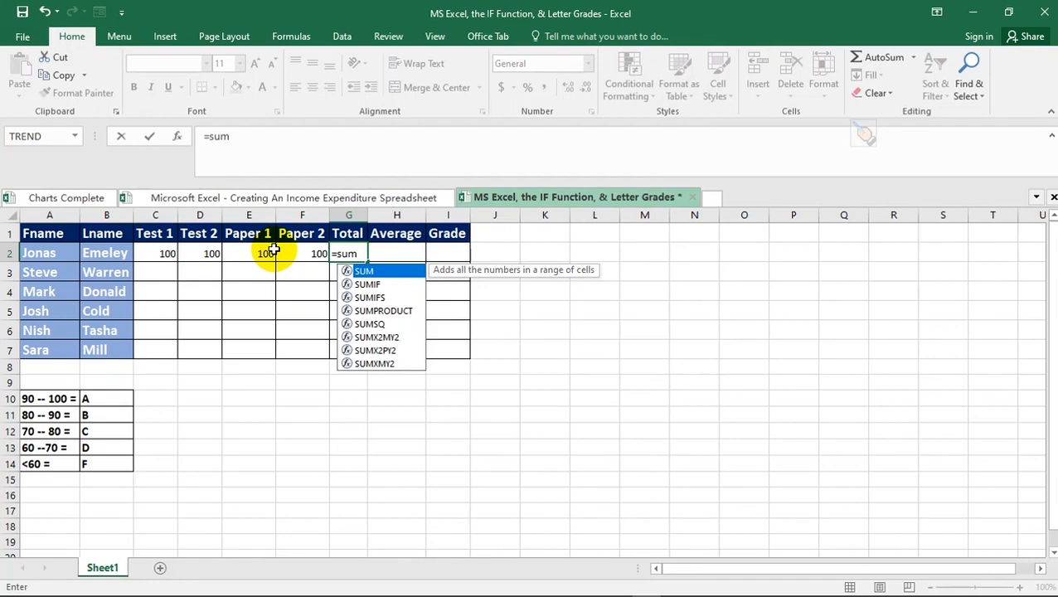
- Complete the Total as =SUM(C2:F2), showing 400
{"action": "double_click", "coordinate": [390, 272]}
{"action": "left_click_drag", "start_coordinate": [158, 256], "coordinate": [300, 254]}
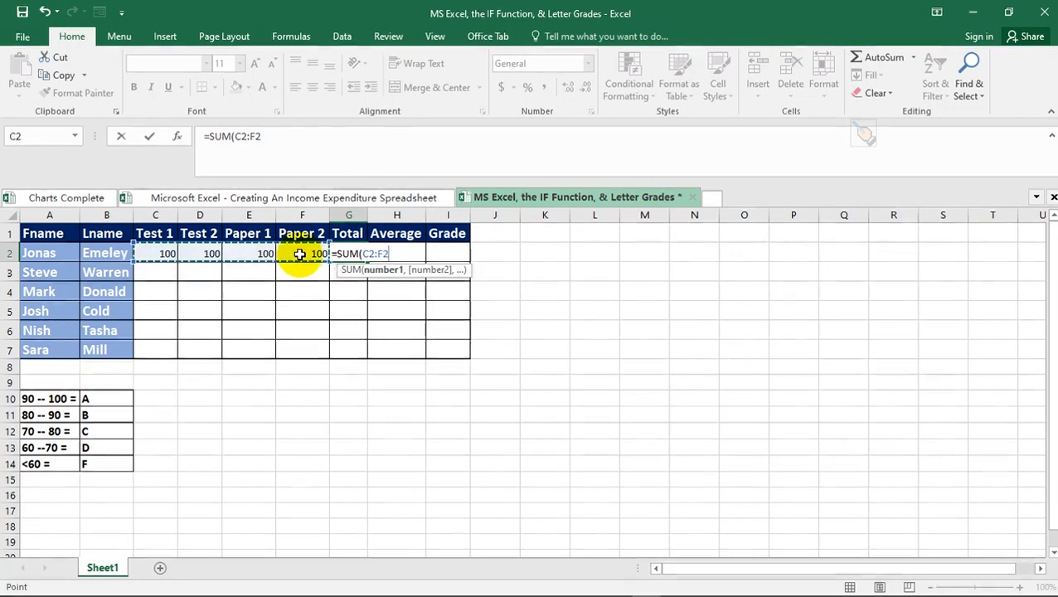
{"action": "type", "text": ")"}
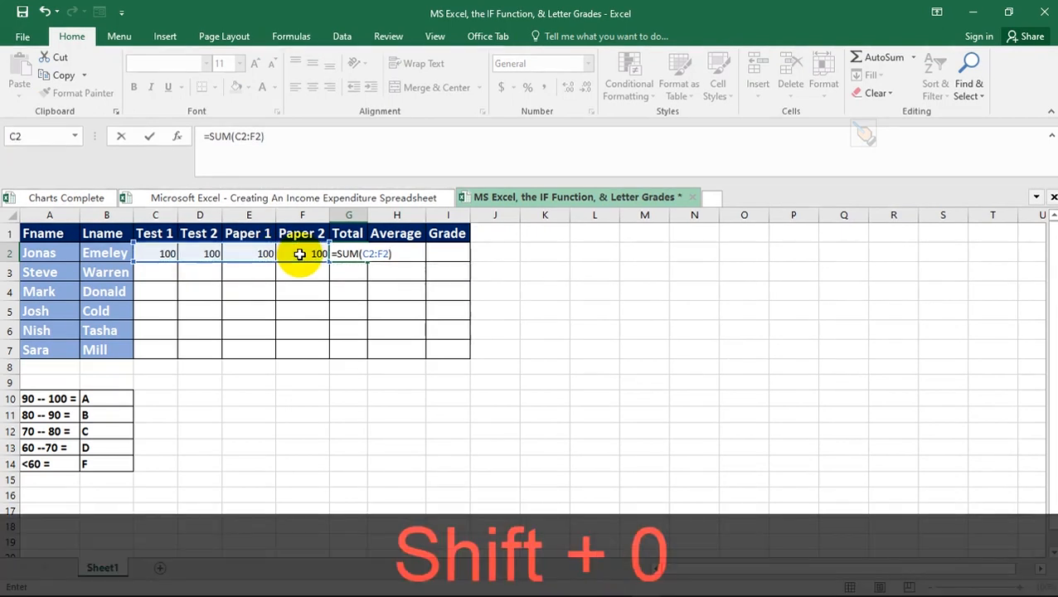
{"action": "key", "text": "Return"}
{"action": "left_click", "coordinate": [349, 255]}
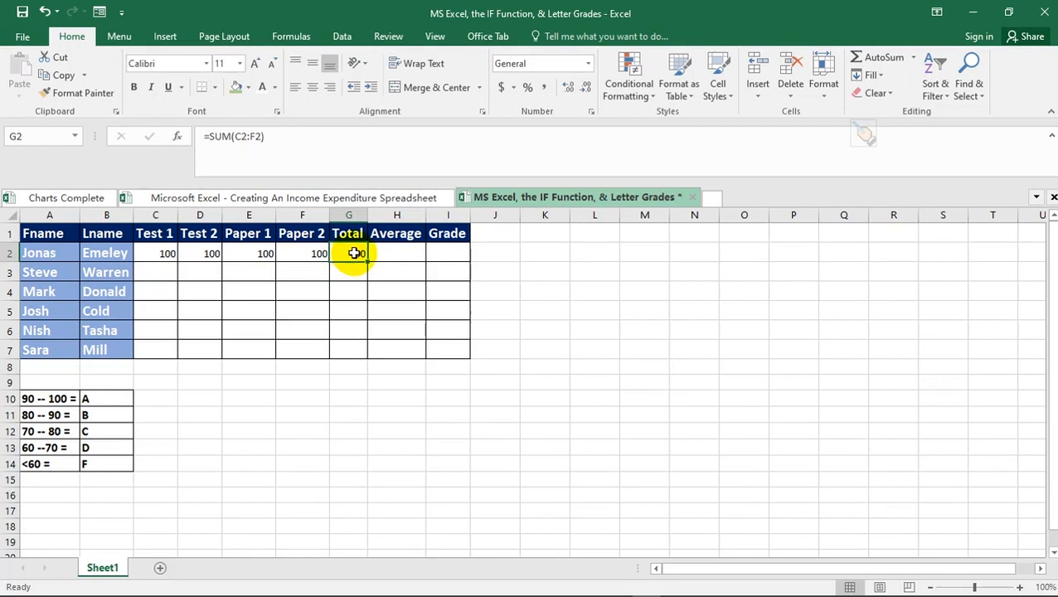
- Enter =AVERAGE(C2:F2) in H2 so the Average shows 100
{"action": "left_click", "coordinate": [383, 256]}
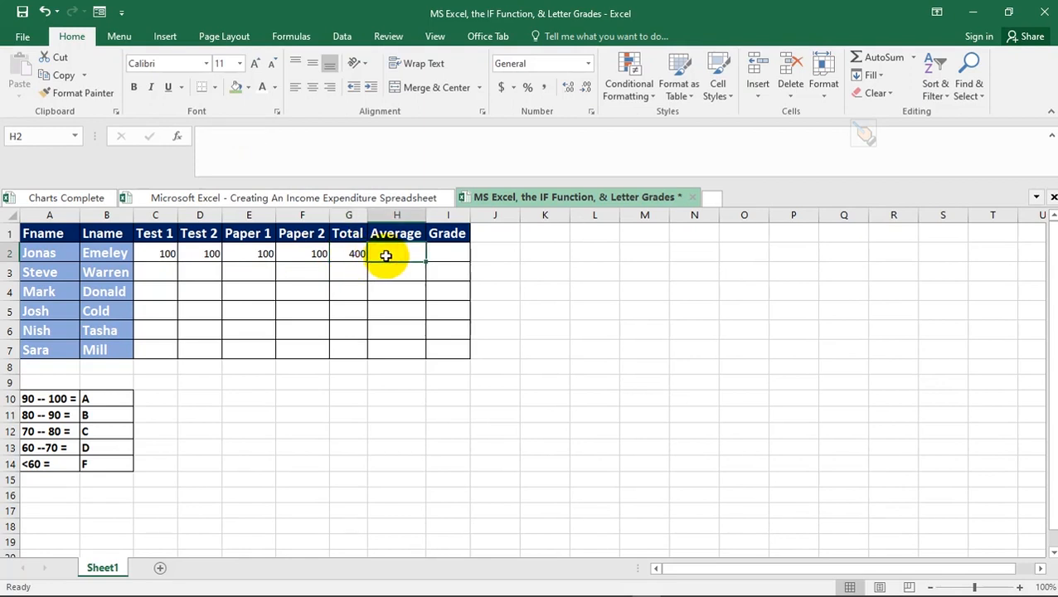
{"action": "type", "text": "=ave"}
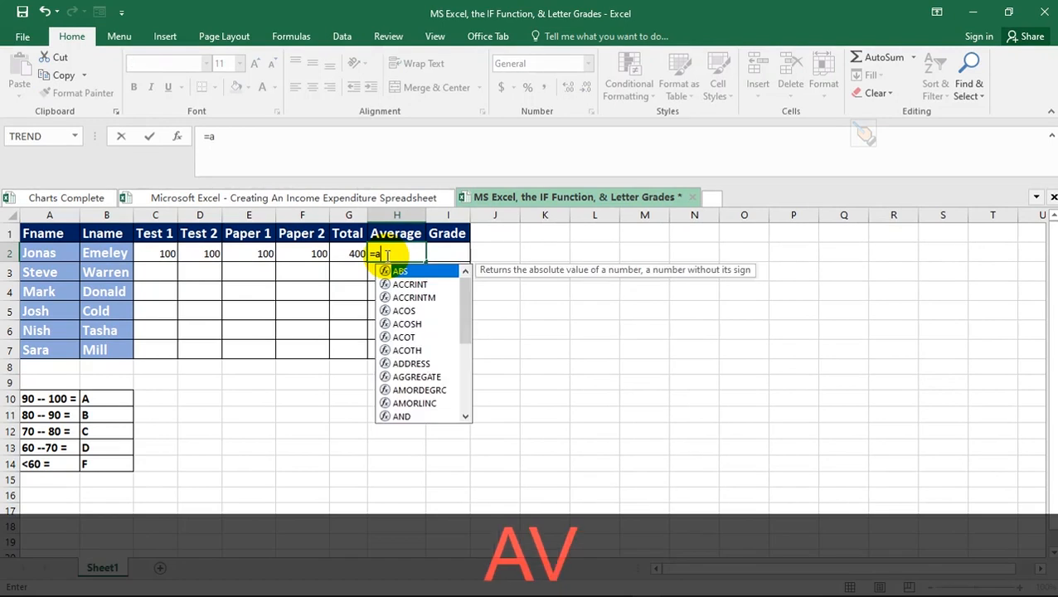
{"action": "left_click", "coordinate": [410, 284]}
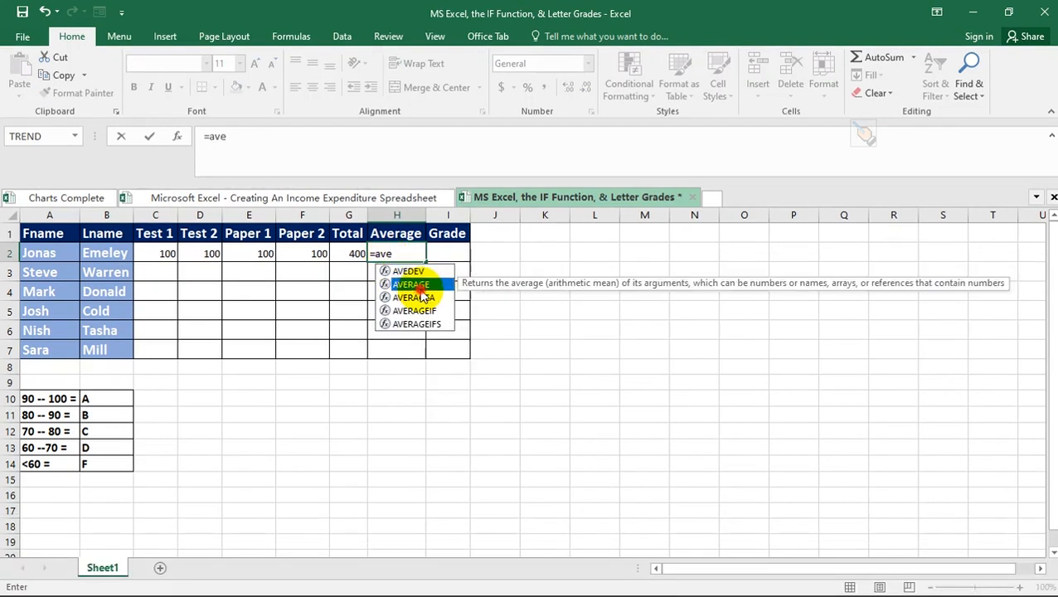
{"action": "double_click", "coordinate": [414, 284]}
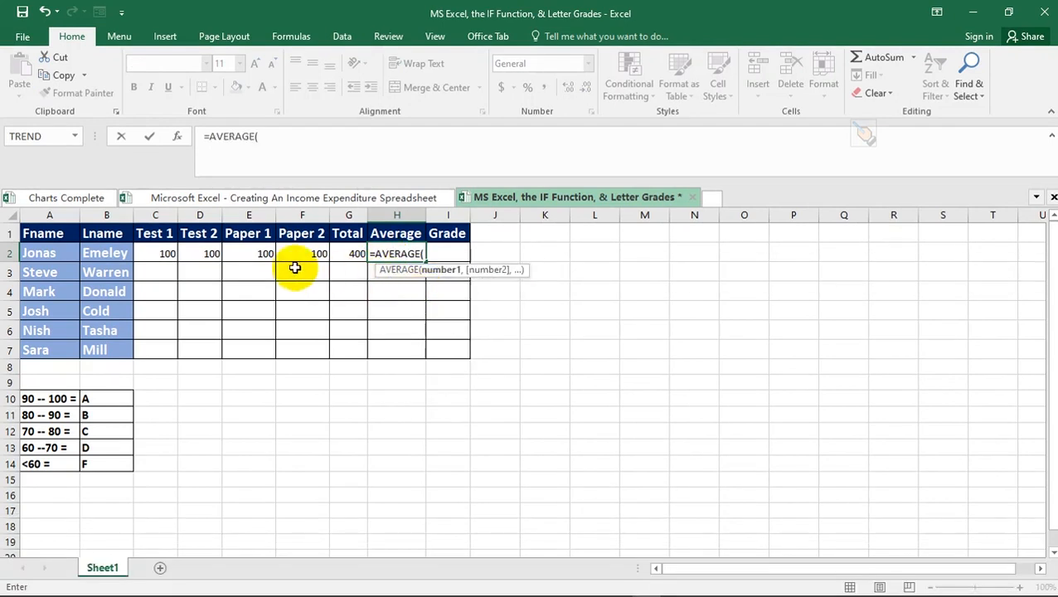
{"action": "left_click_drag", "start_coordinate": [166, 254], "coordinate": [307, 251]}
{"action": "type", "text": ")"}
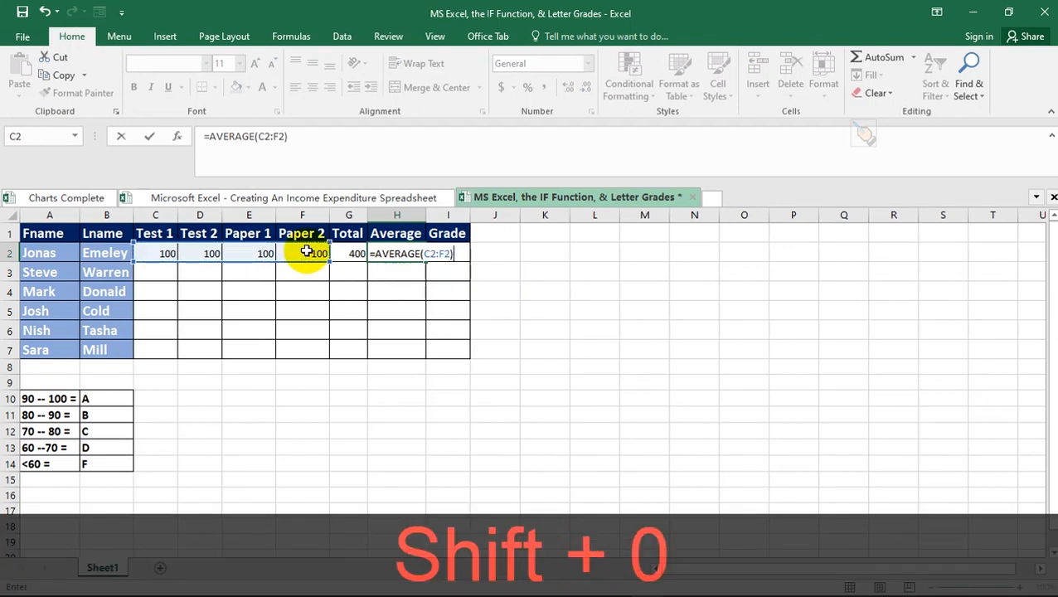
{"action": "key", "text": "Return"}
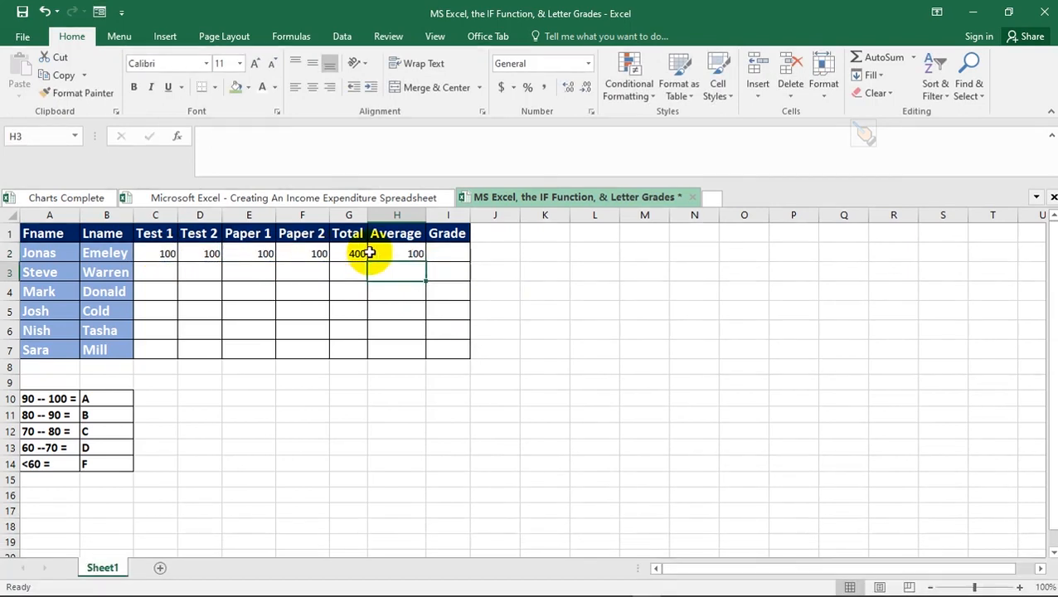
- Change Paper 1 to 84 and Test 1 to 65, recalculating Total to 349 and Average to 87.25
{"action": "left_click", "coordinate": [404, 254]}
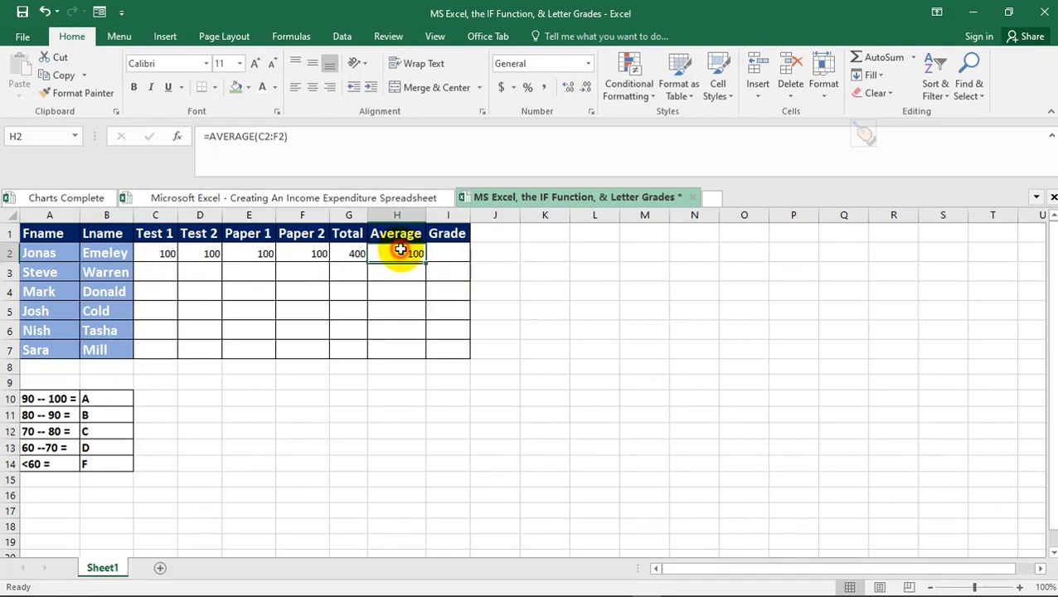
{"action": "left_click", "coordinate": [241, 254]}
{"action": "type", "text": "84"}
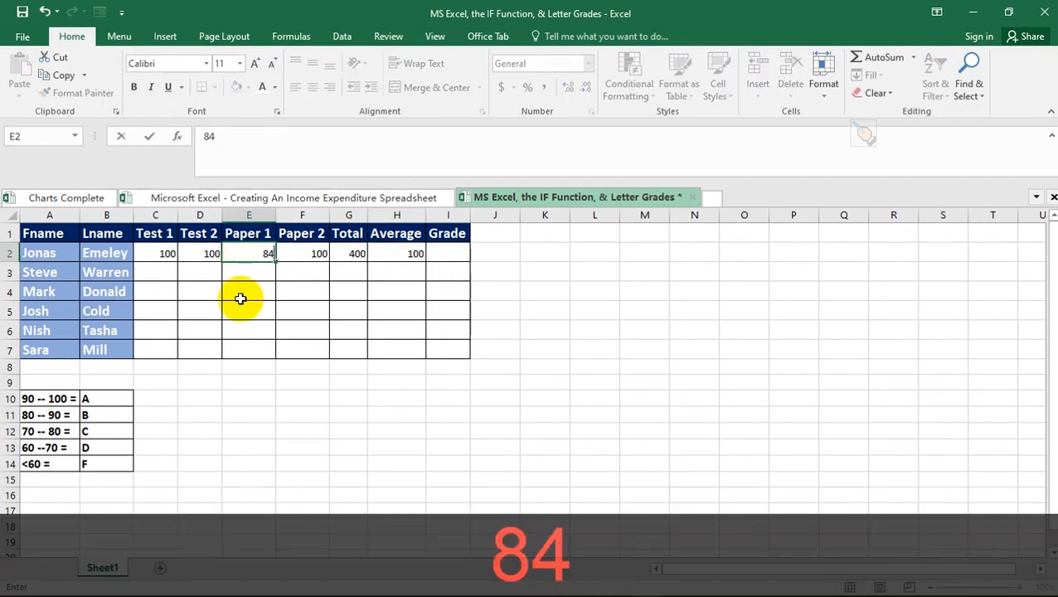
{"action": "key", "text": "Return"}
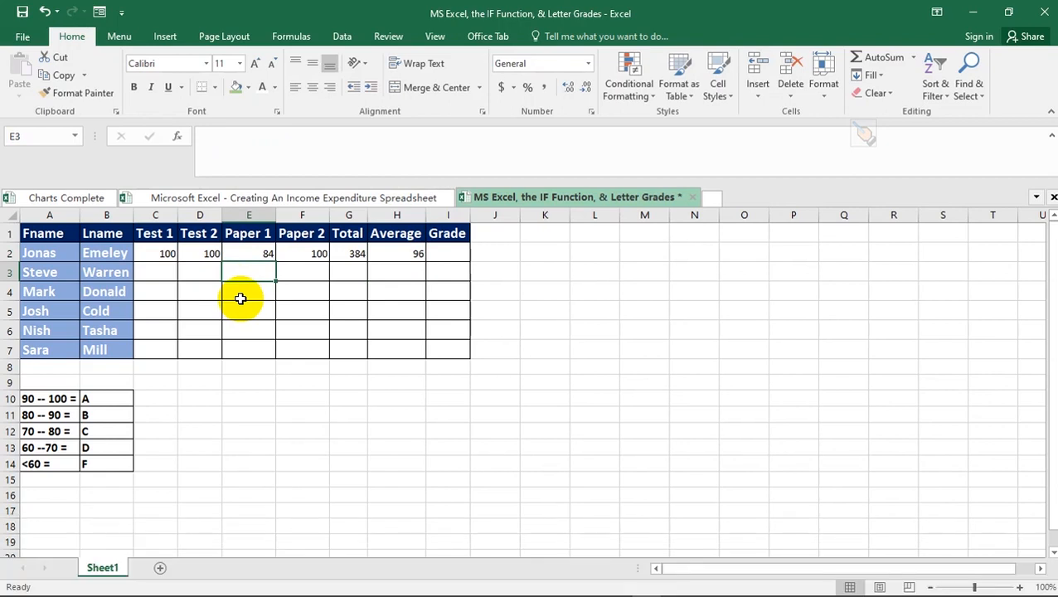
{"action": "left_click", "coordinate": [167, 253]}
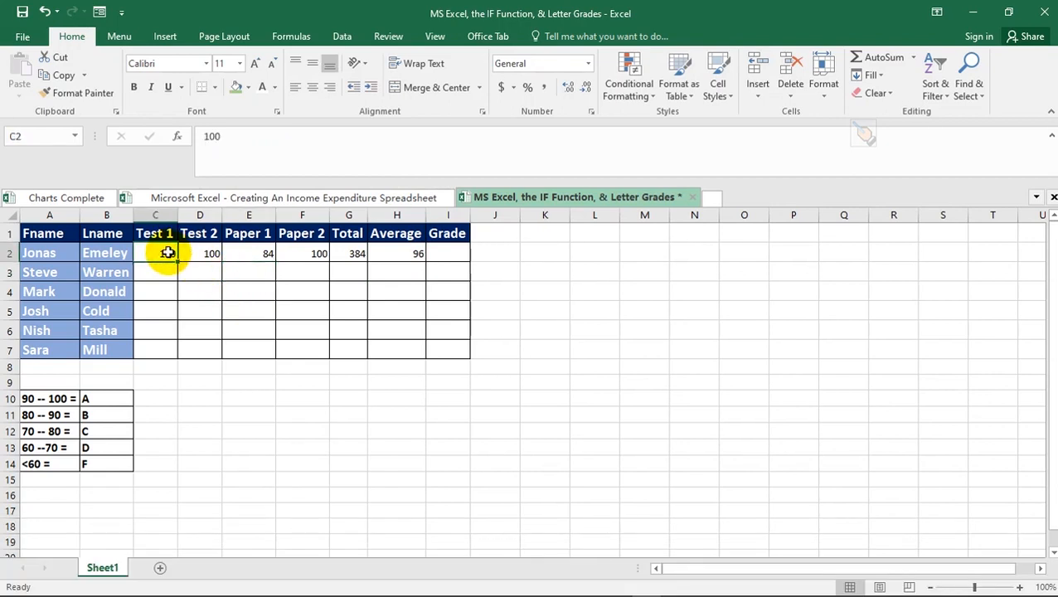
{"action": "type", "text": "65"}
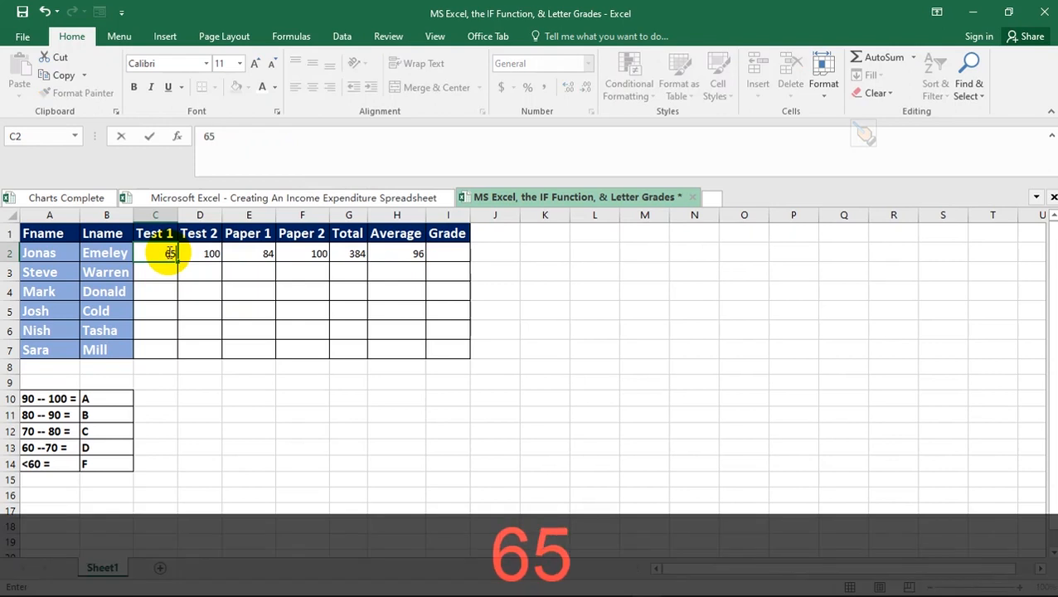
{"action": "key", "text": "Return"}
{"action": "left_click", "coordinate": [212, 257]}
{"action": "left_click", "coordinate": [409, 257]}
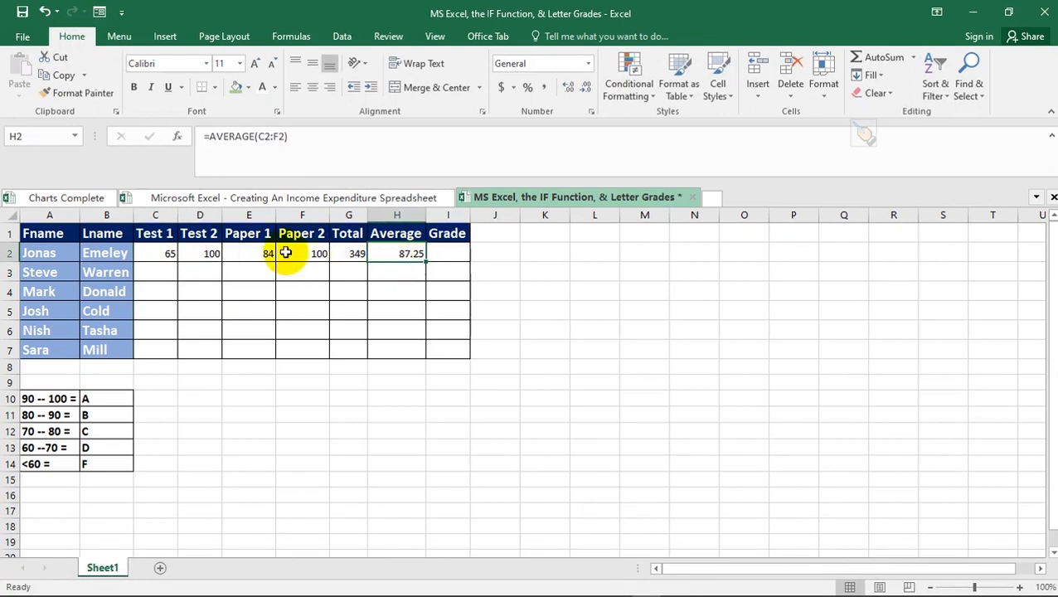
{"action": "left_click", "coordinate": [450, 254]}
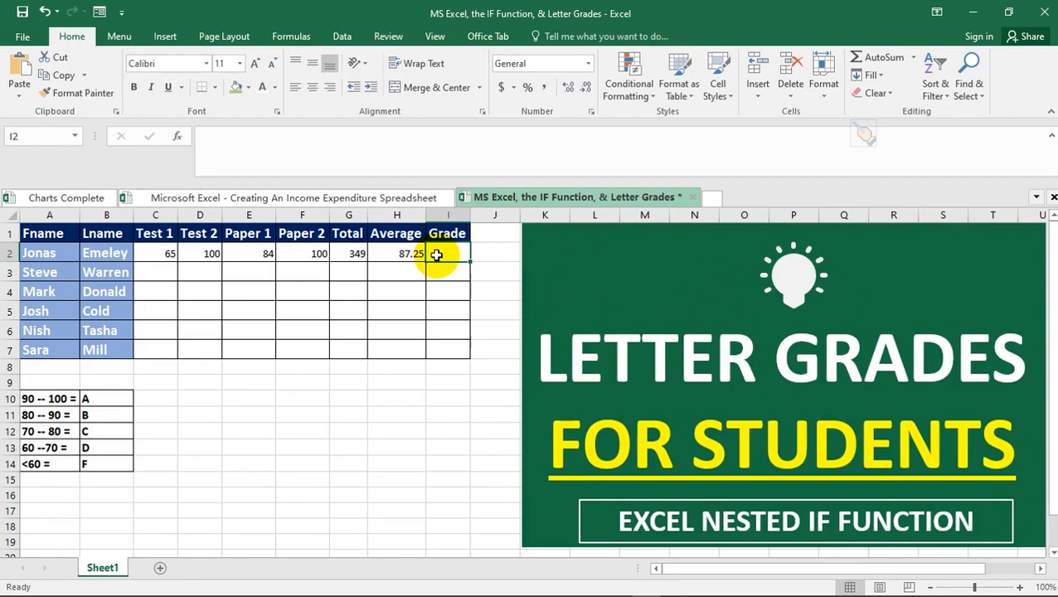
- Start the Grade formula in I2 as =IF(H2>=90,"A", for the A threshold
{"action": "type", "text": "=IF"}
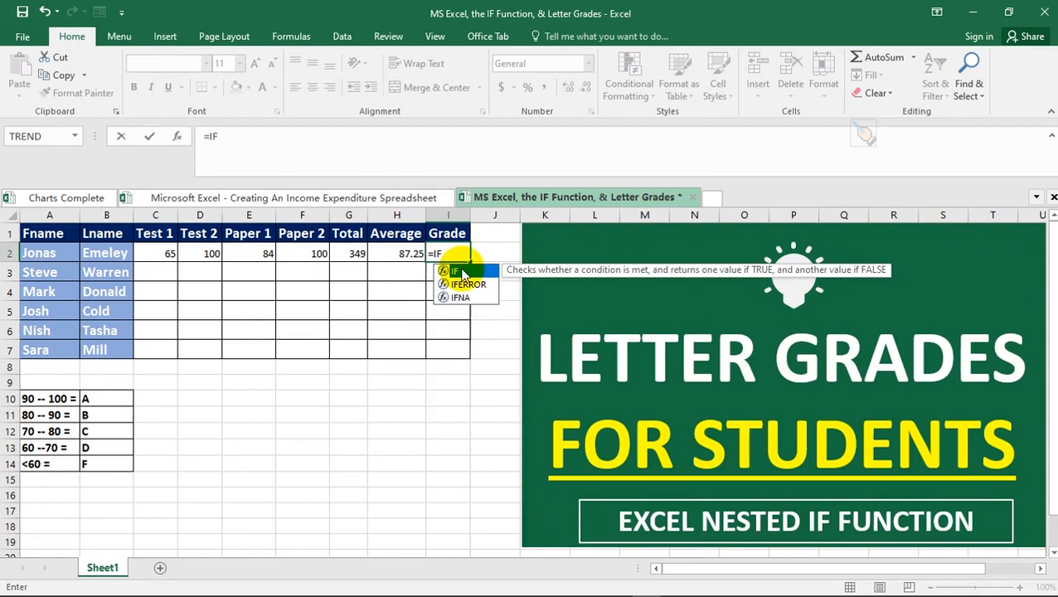
{"action": "double_click", "coordinate": [455, 271]}
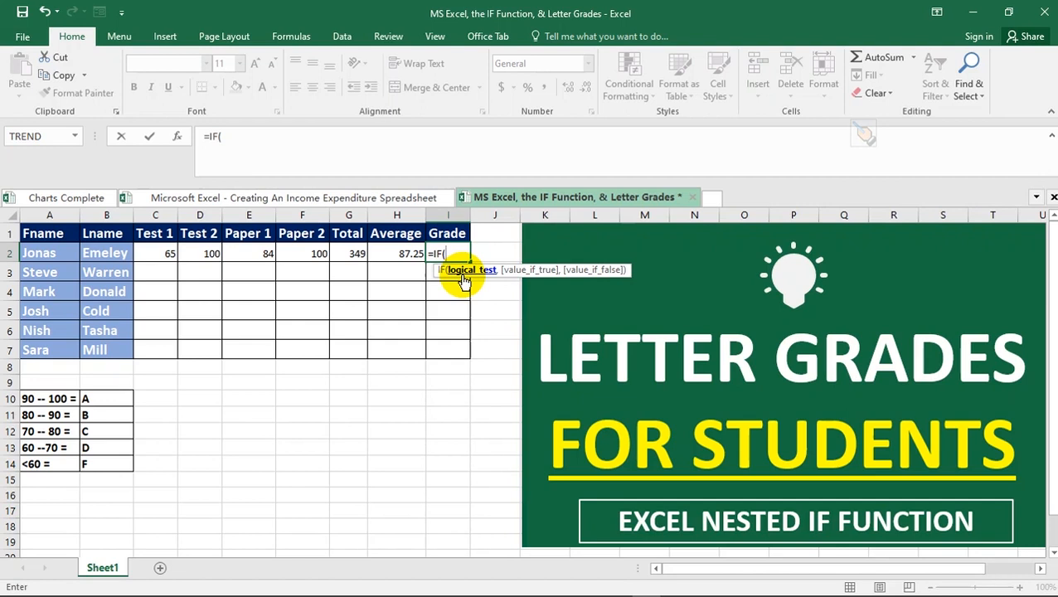
{"action": "left_click", "coordinate": [401, 254]}
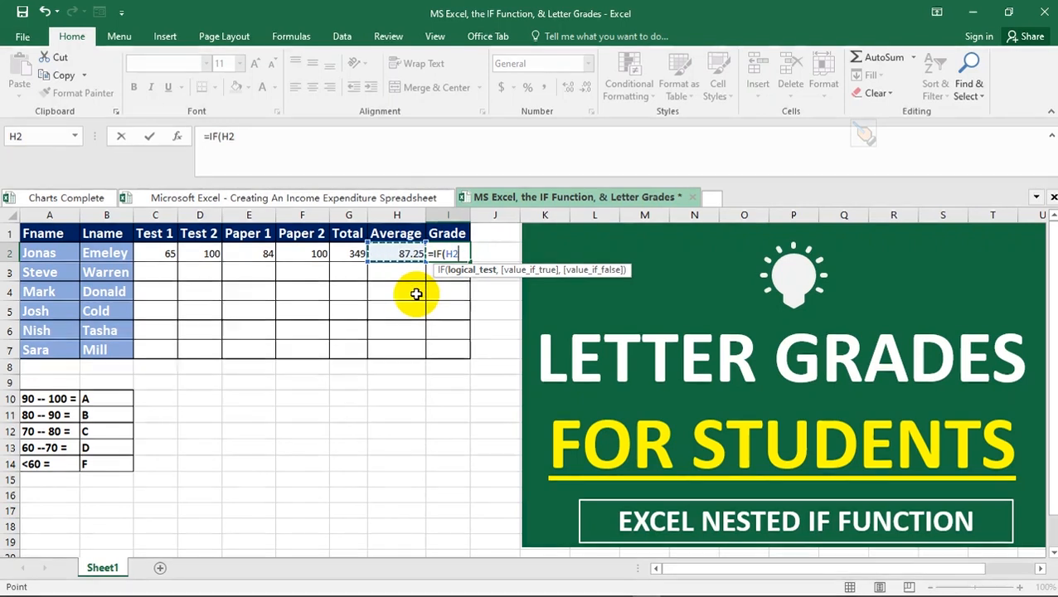
{"action": "type", "text": ">"}
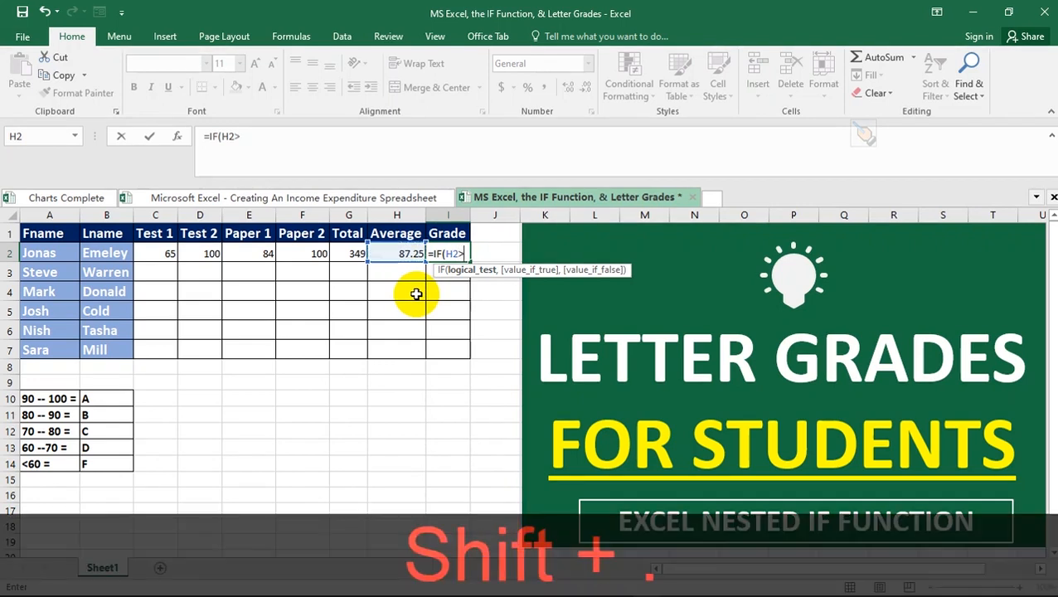
{"action": "type", "text": "="}
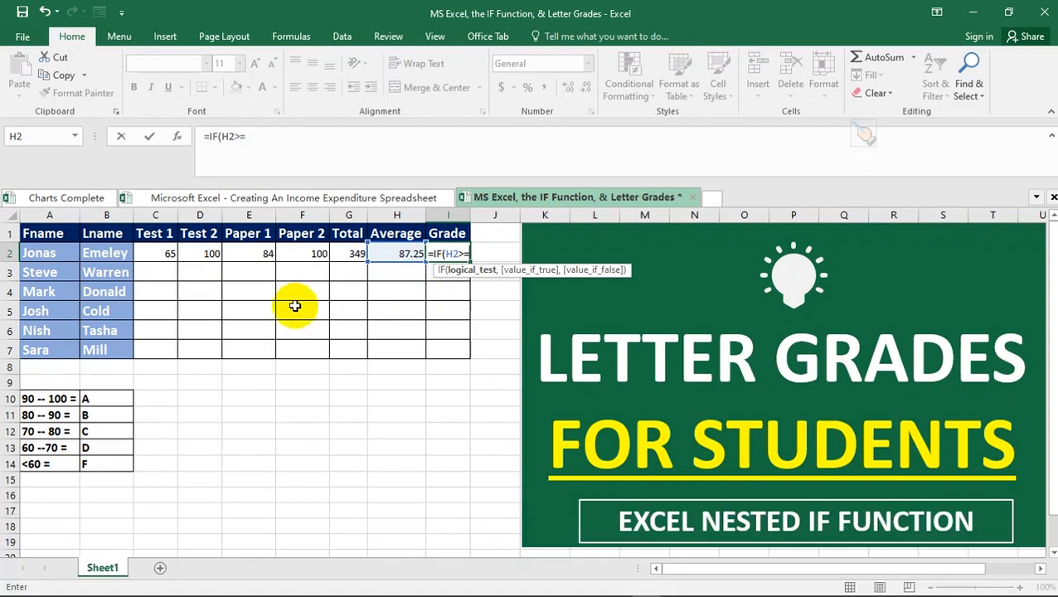
{"action": "type", "text": "9"}
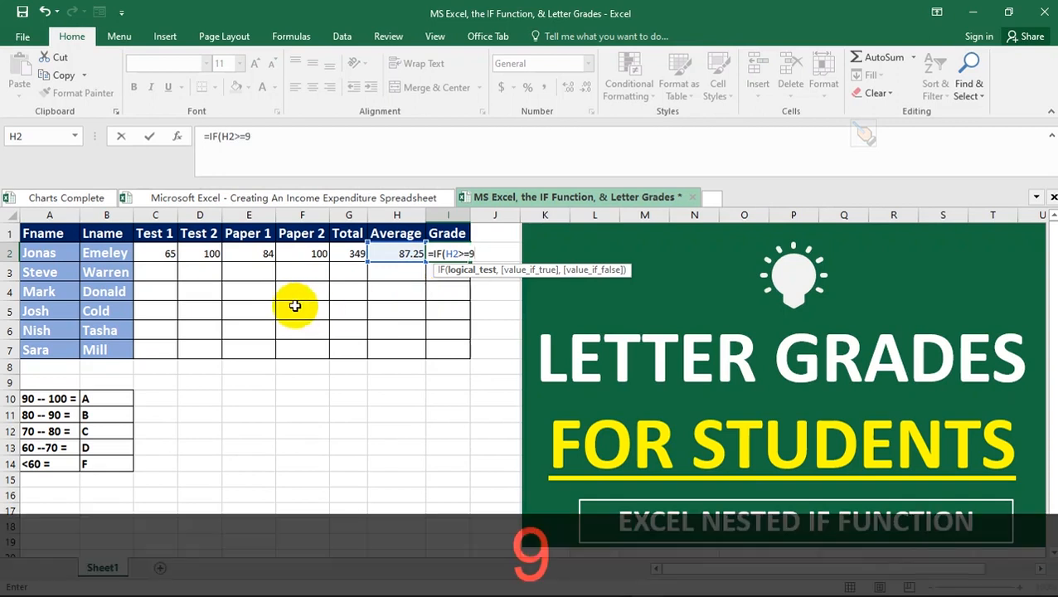
{"action": "type", "text": "0,"}
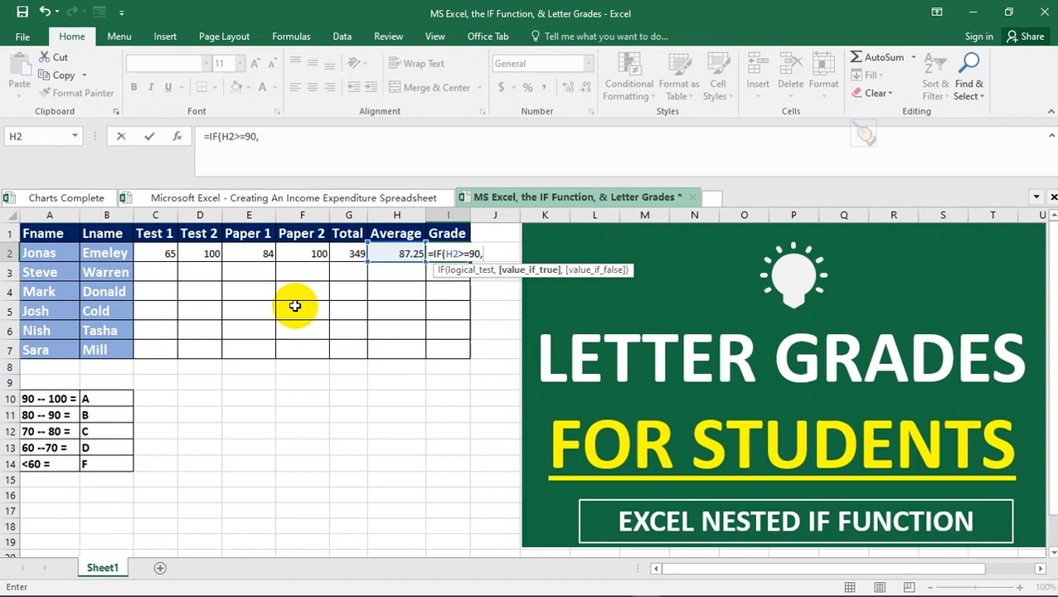
{"action": "key", "text": "shift"}
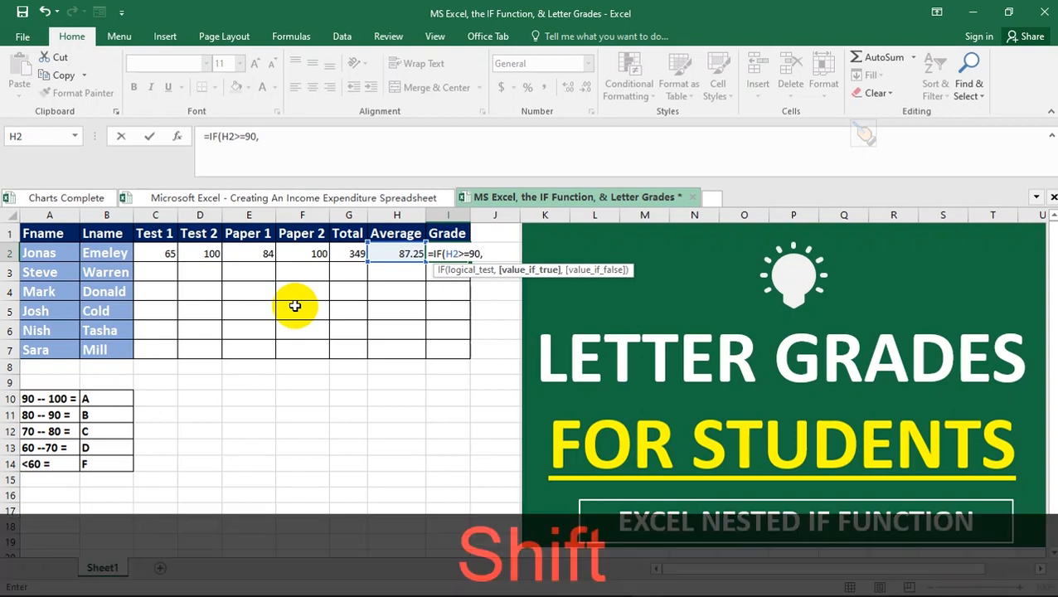
{"action": "type", "text": "\""}
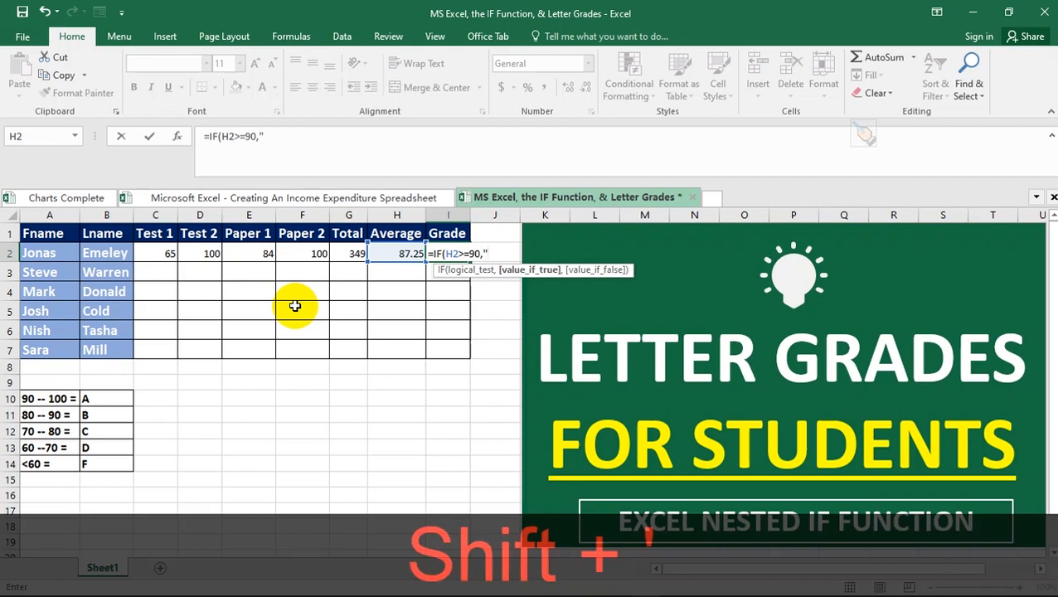
{"action": "type", "text": "A"}
{"action": "type", "text": "\""}
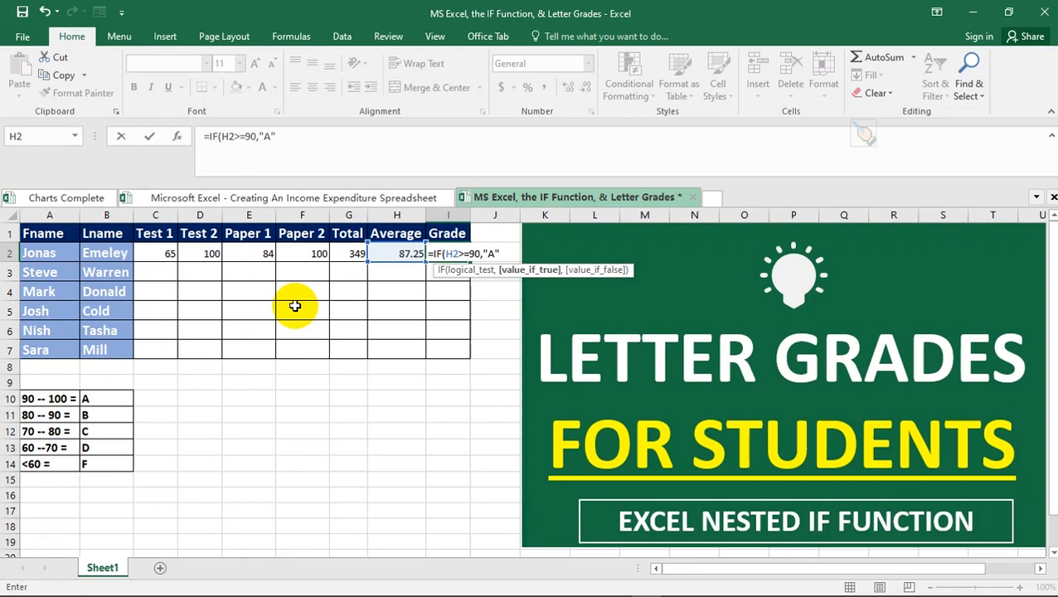
{"action": "type", "text": ","}
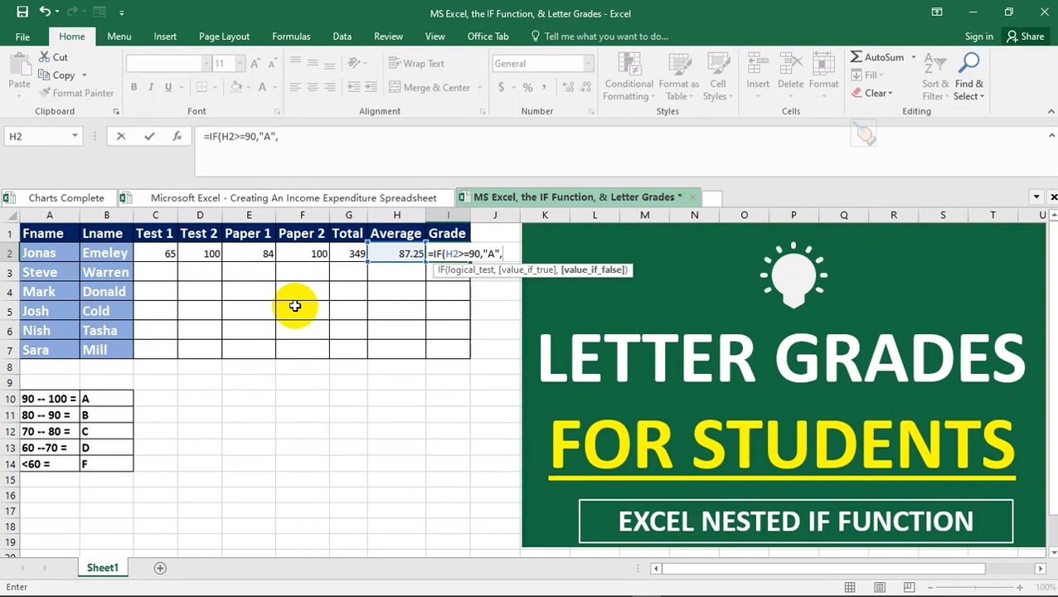
- Begin a nested IF on H2 for the 80 threshold
{"action": "type", "text": "IF"}
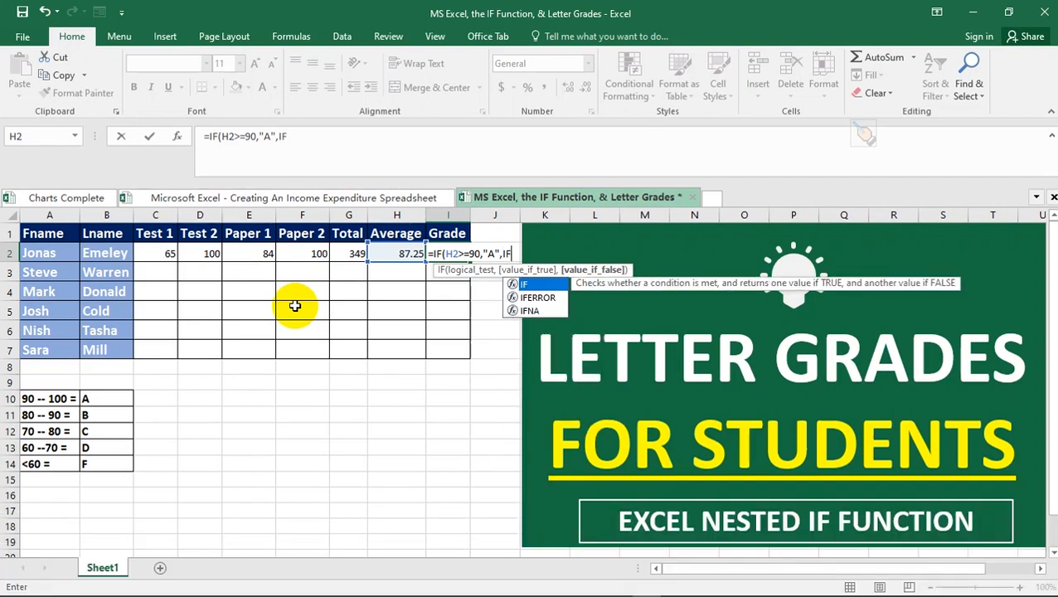
{"action": "double_click", "coordinate": [524, 283]}
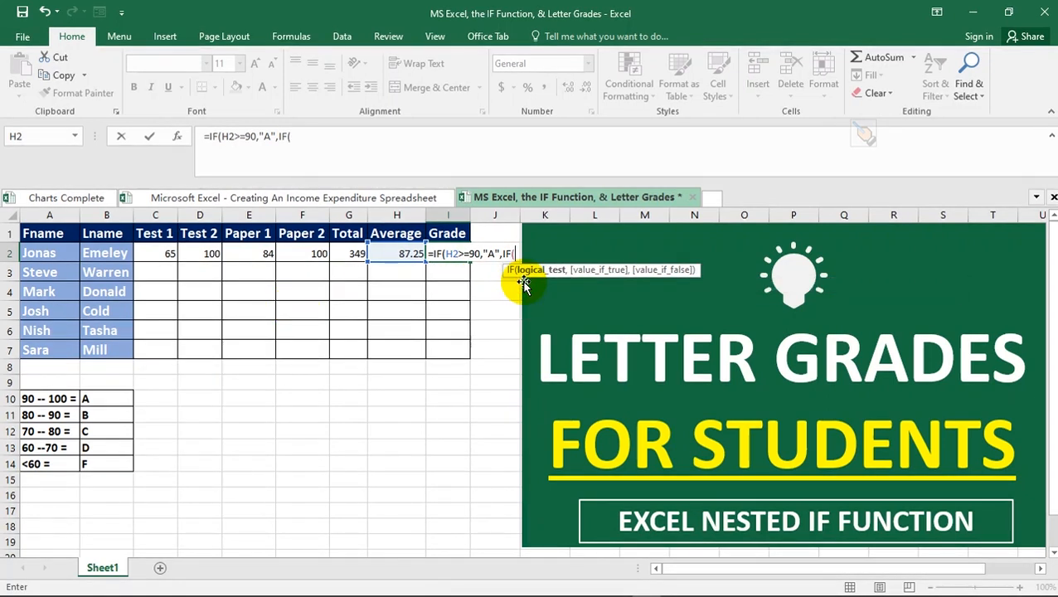
{"action": "left_click", "coordinate": [399, 253]}
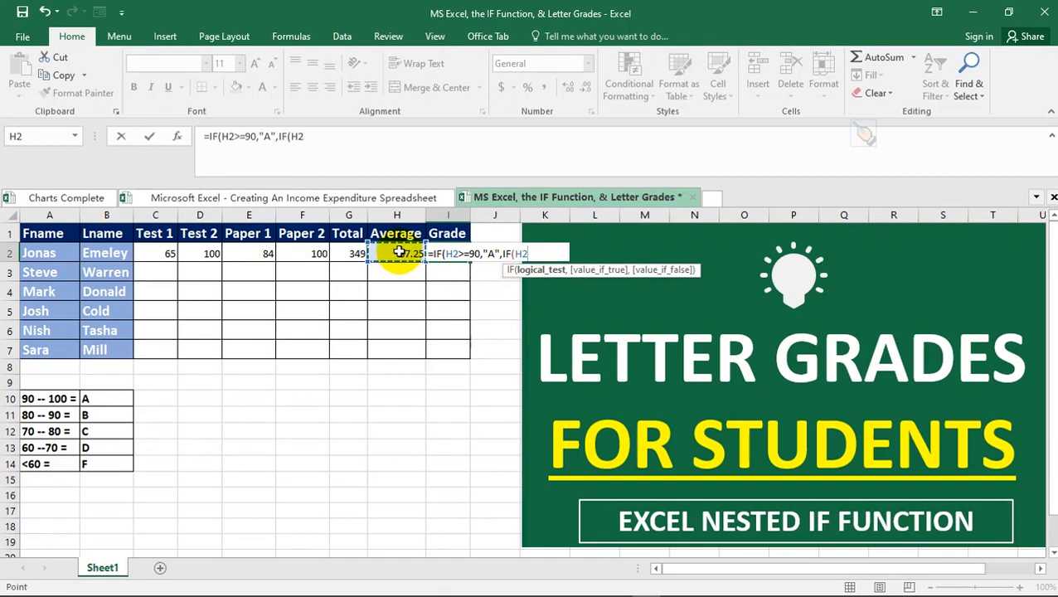
{"action": "type", "text": ">+=80"}
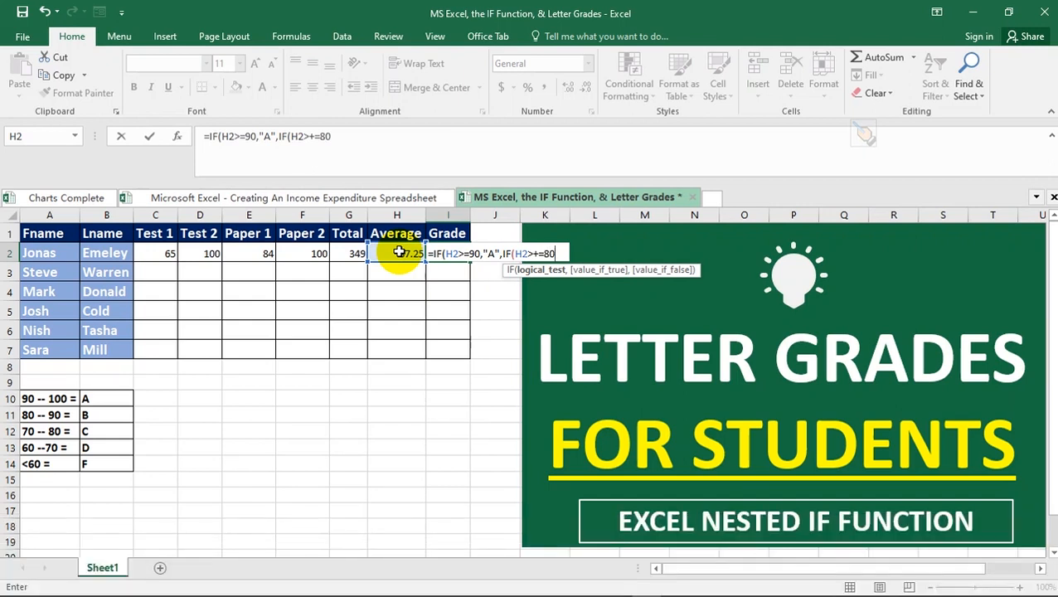
- Remove the stray + so the nested test reads IF(H2>=80
{"action": "key", "text": "Left"}
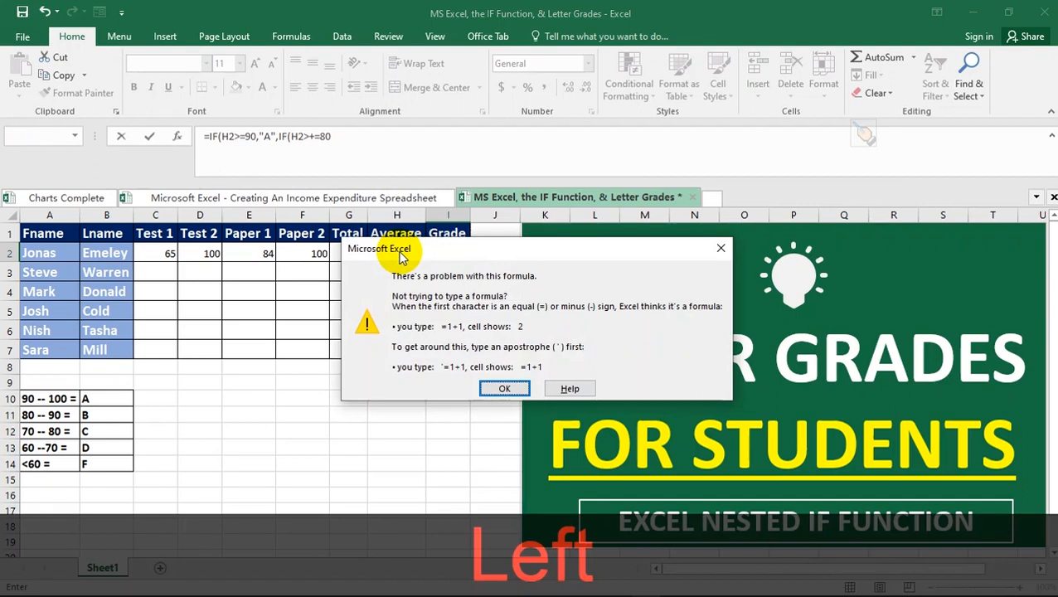
{"action": "key", "text": "Left"}
{"action": "key", "text": "Left"}
{"action": "key", "text": "Escape"}
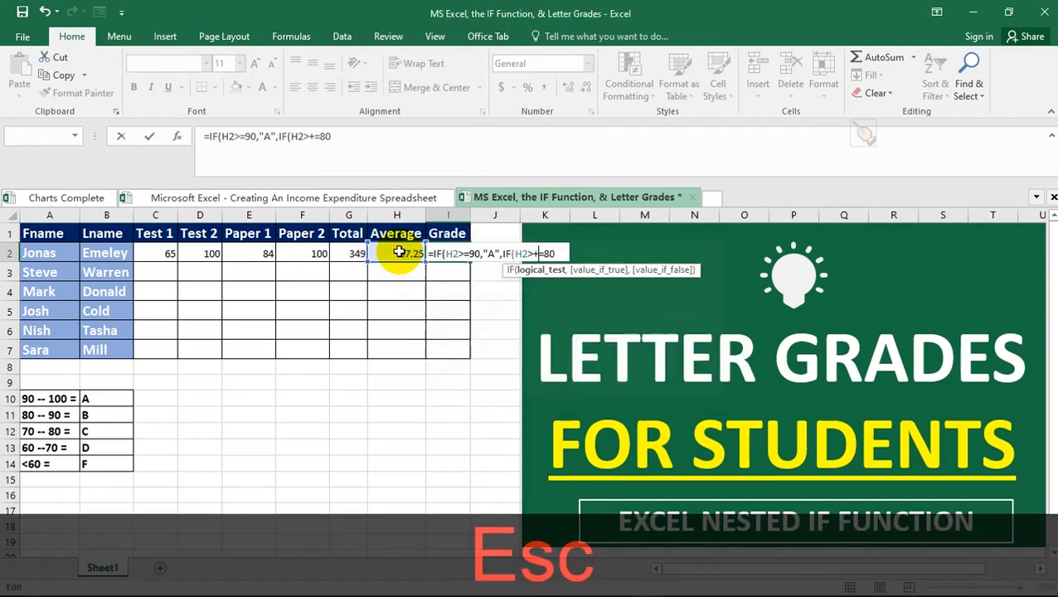
{"action": "left_click", "coordinate": [542, 255]}
{"action": "key", "text": "BackSpace"}
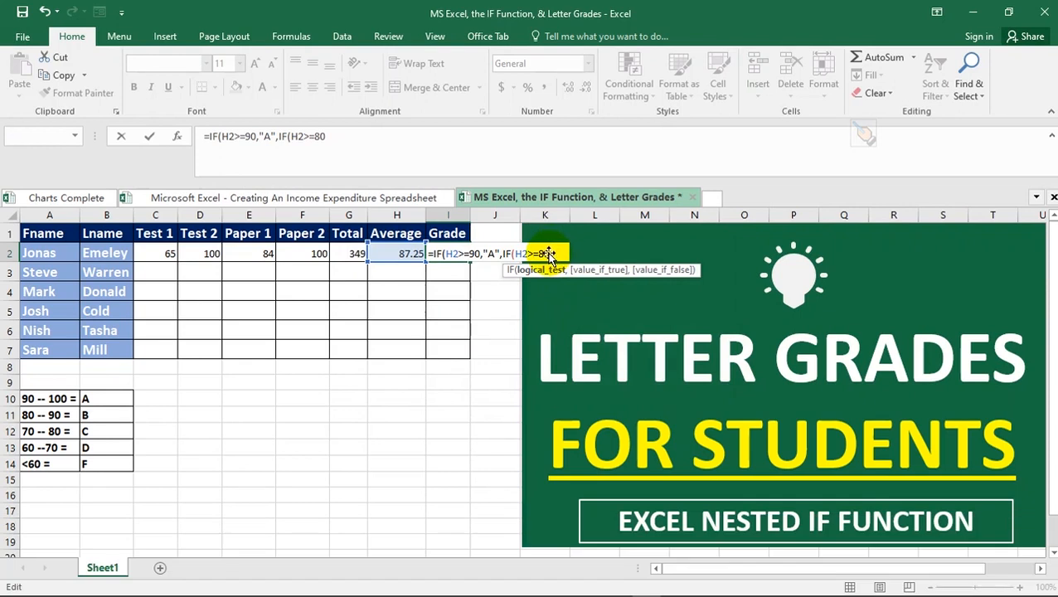
{"action": "left_click", "coordinate": [350, 137]}
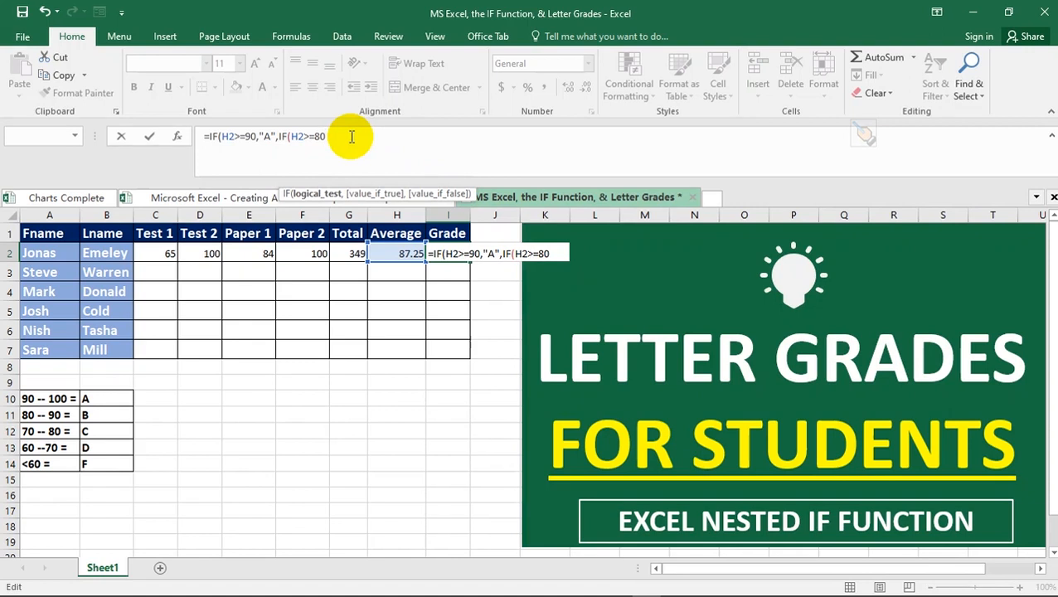
- Add the "B" result and a third IF testing H2>=70 that returns "C"
{"action": "type", "text": ","}
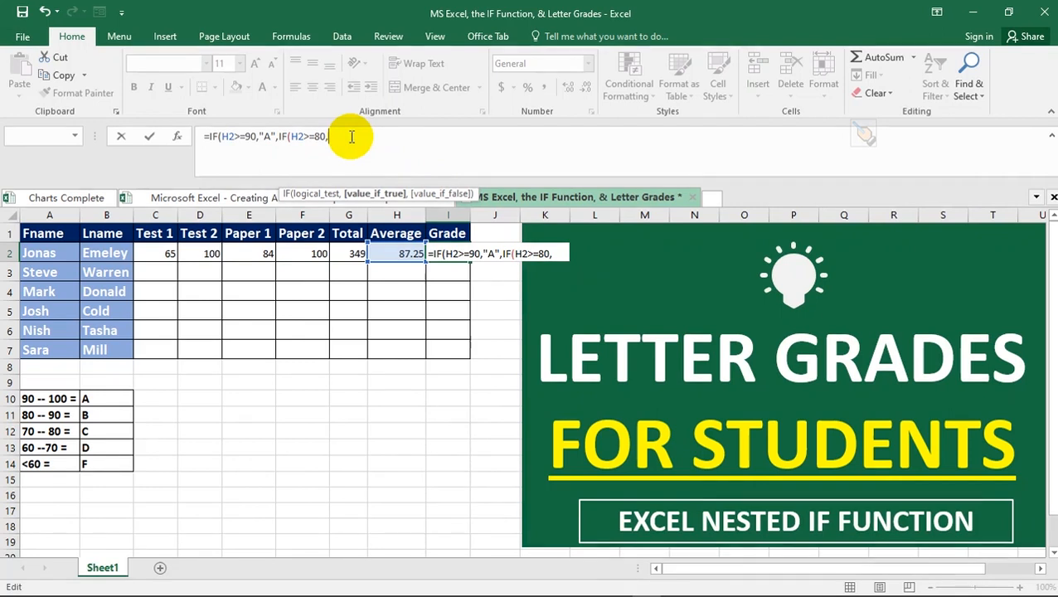
{"action": "type", "text": "\""}
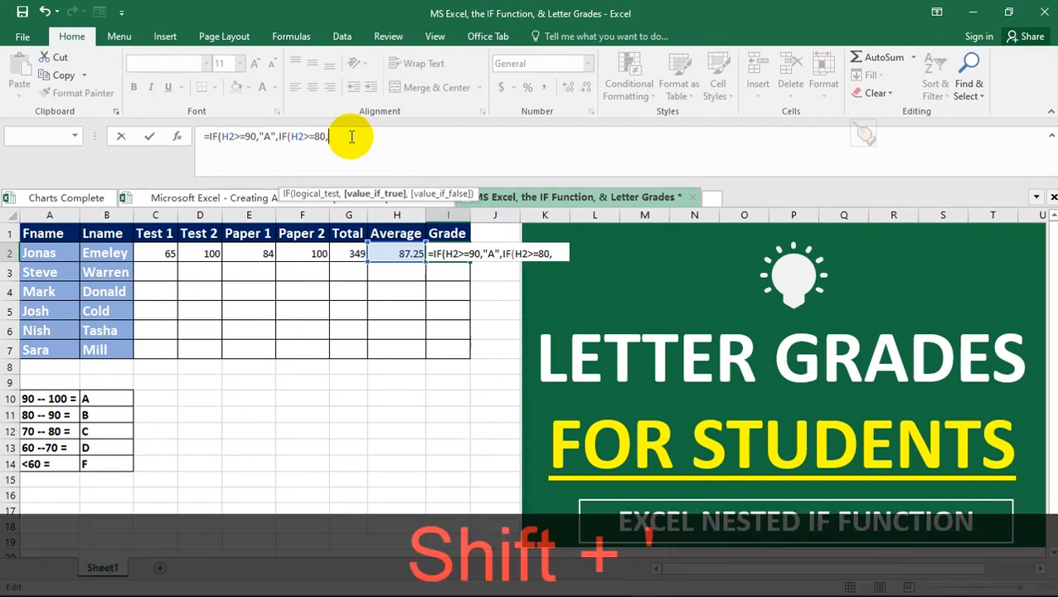
{"action": "type", "text": "B\","}
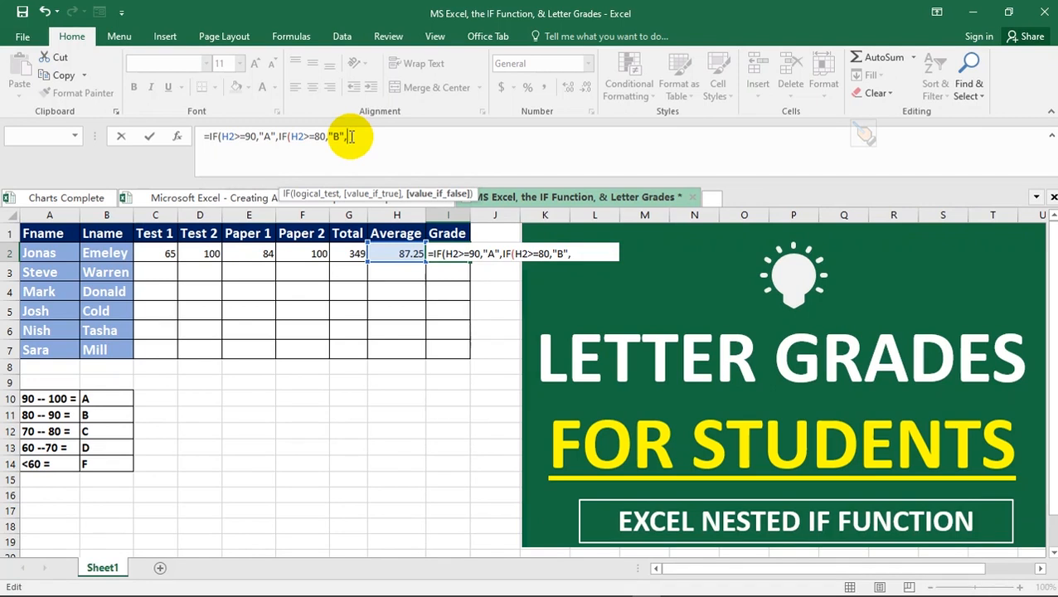
{"action": "type", "text": "IF"}
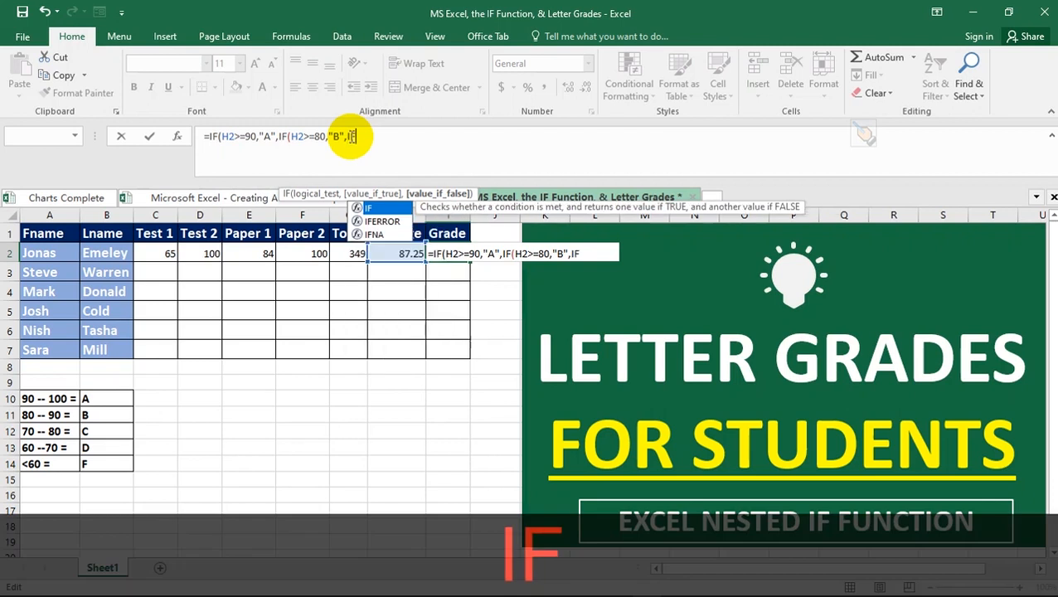
{"action": "type", "text": "("}
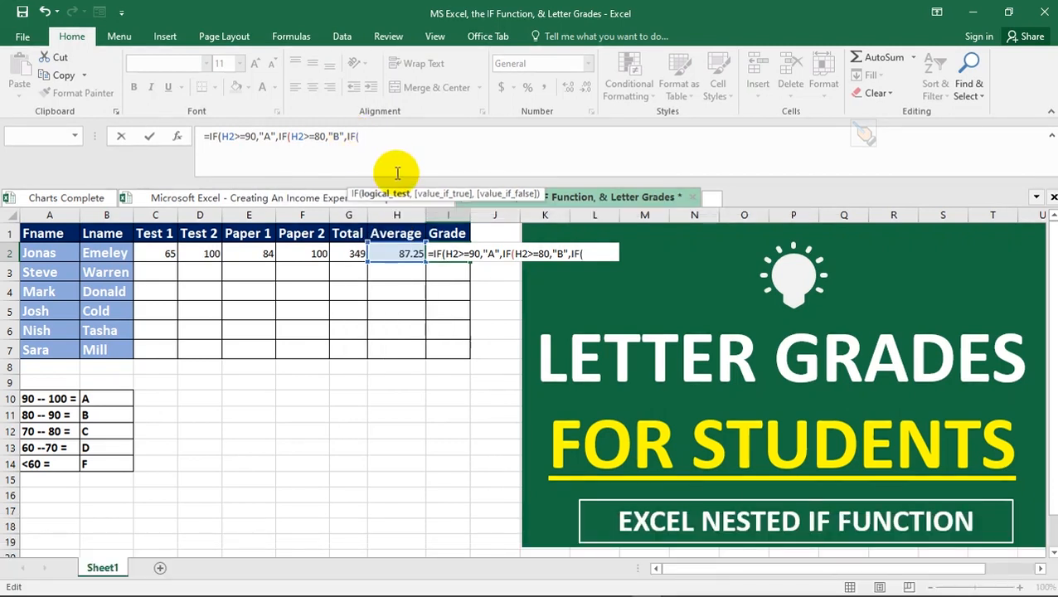
{"action": "left_click", "coordinate": [396, 253]}
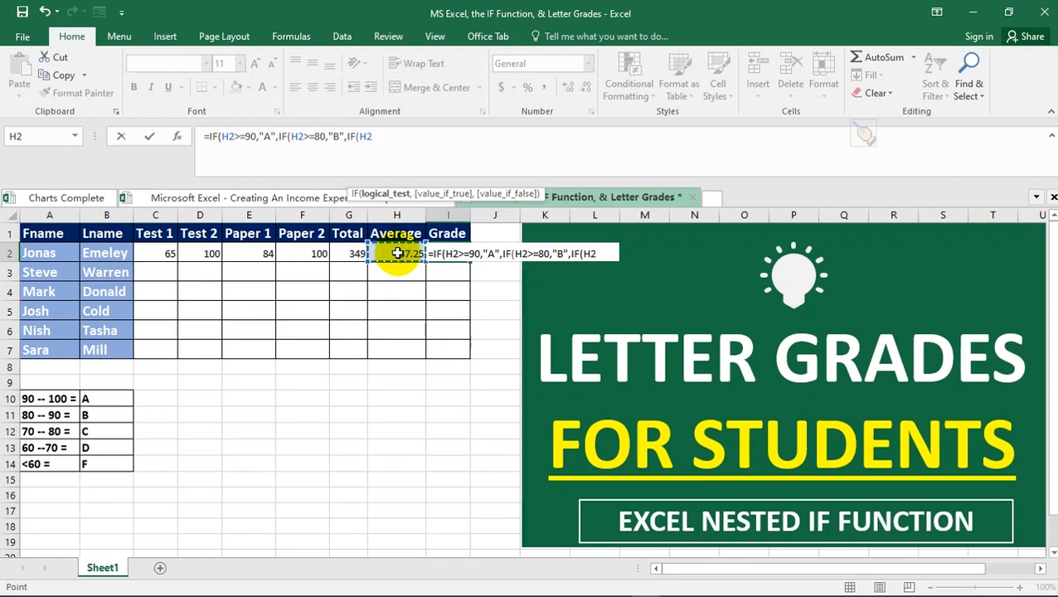
{"action": "key", "text": "shift"}
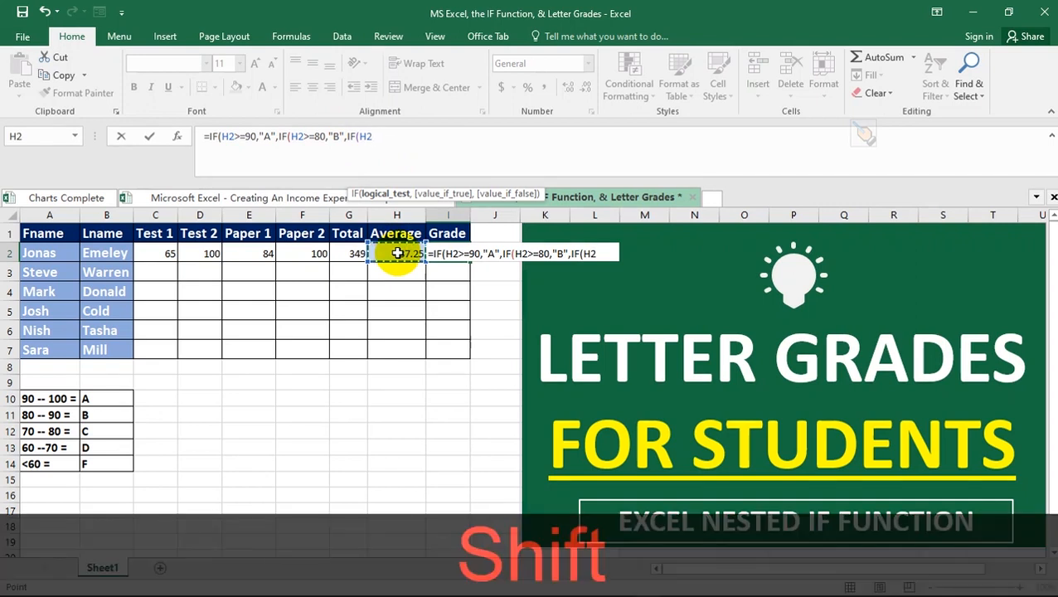
{"action": "type", "text": ">"}
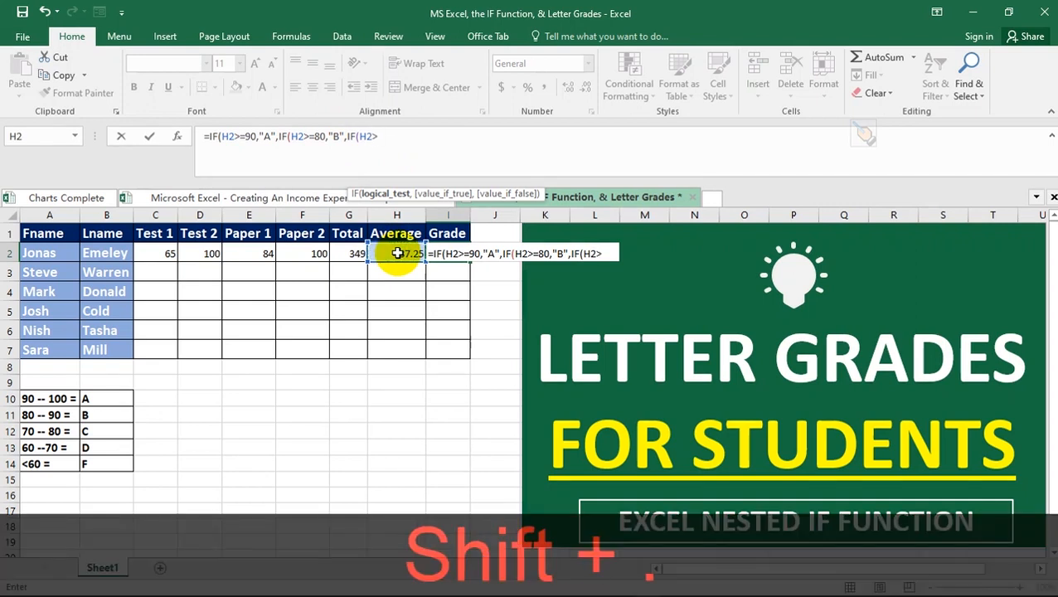
{"action": "type", "text": "="}
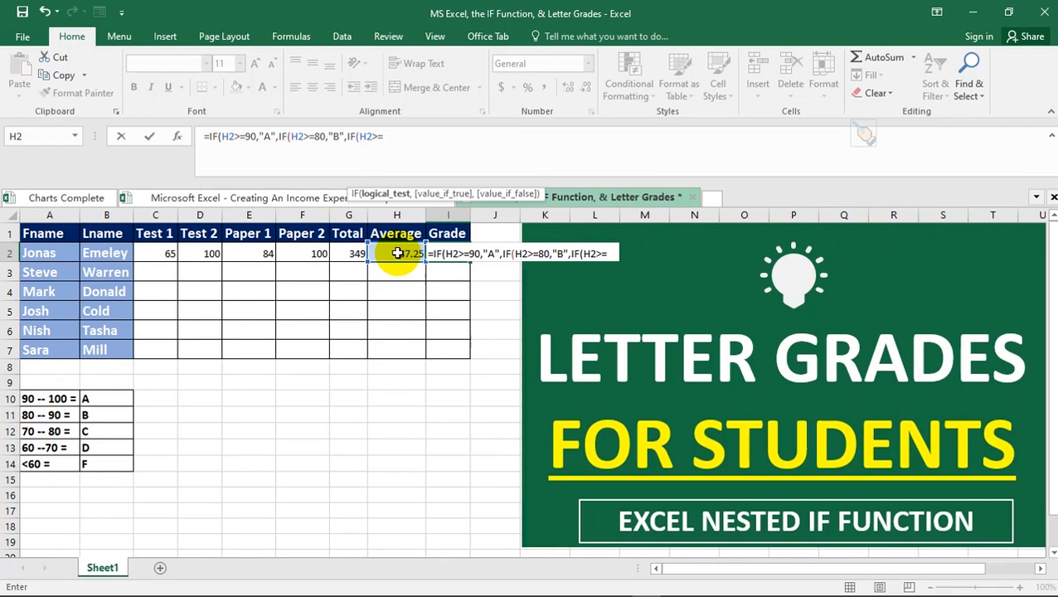
{"action": "type", "text": "70"}
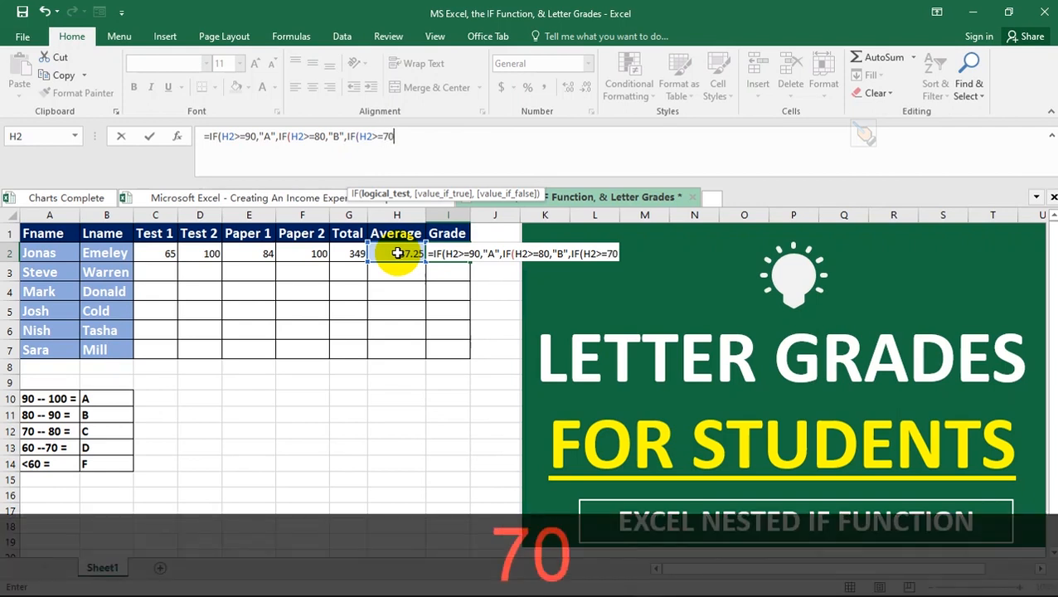
{"action": "type", "text": ","}
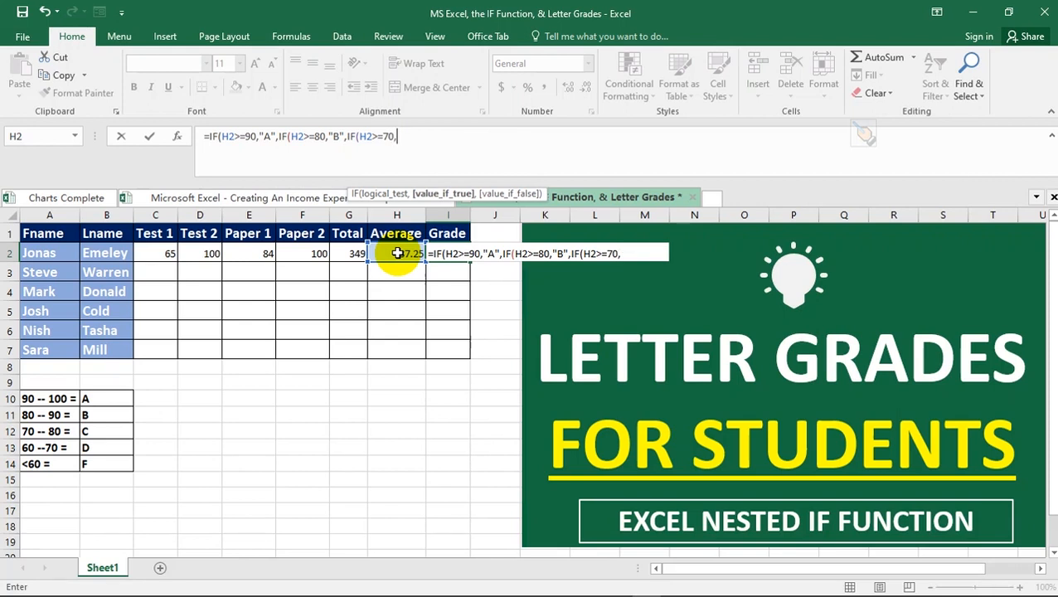
{"action": "type", "text": "\""}
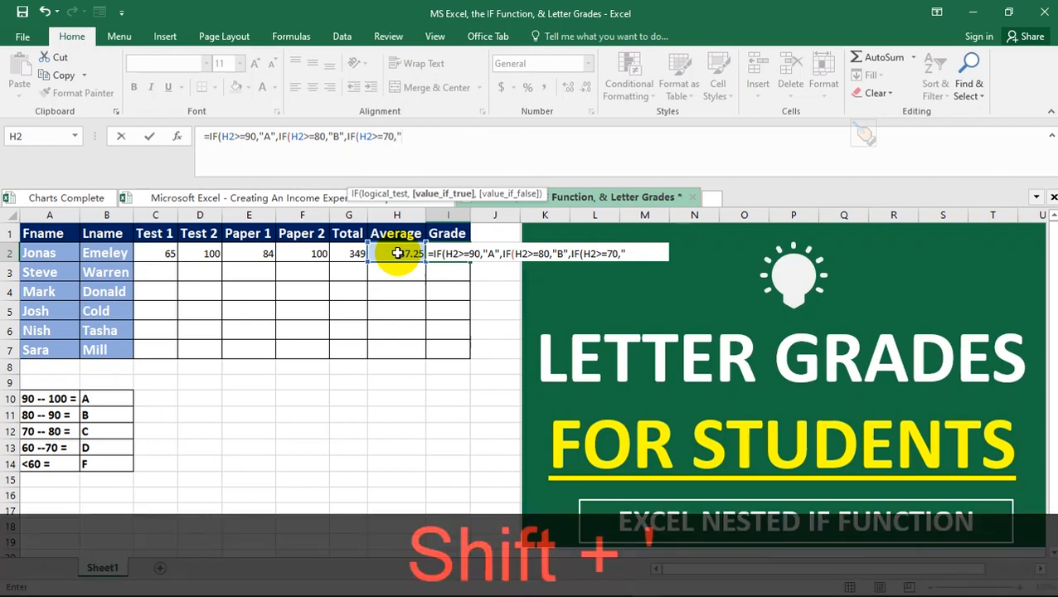
{"action": "type", "text": "C\","}
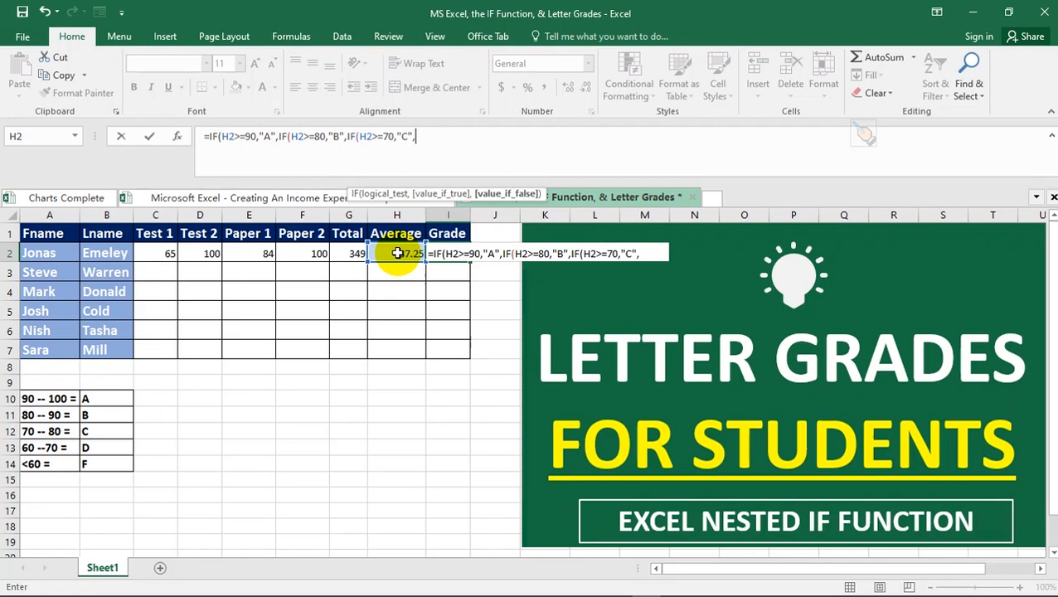
{"action": "type", "text": "IF"}
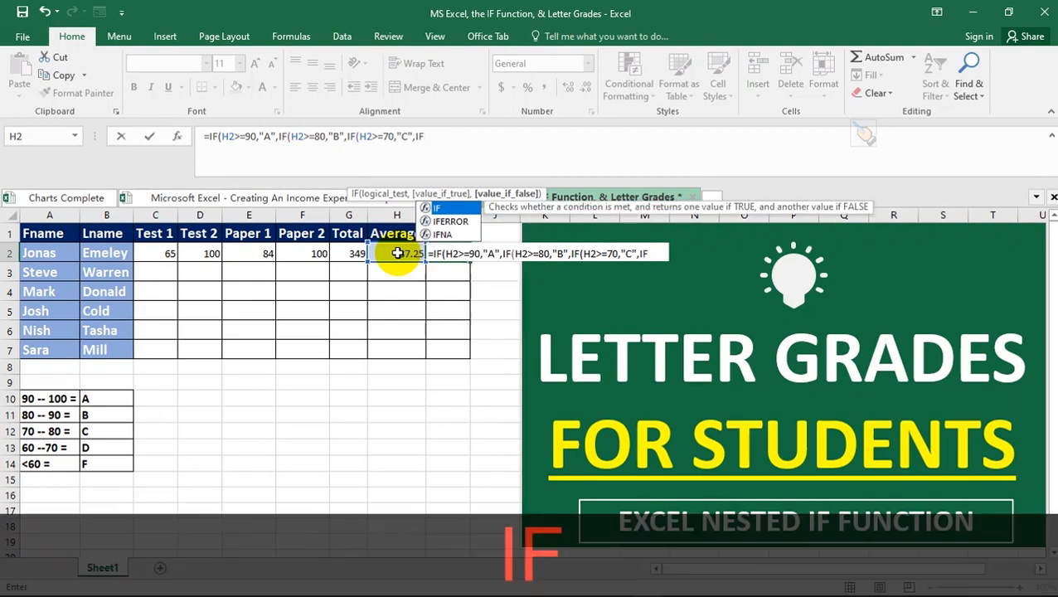
{"action": "type", "text": "("}
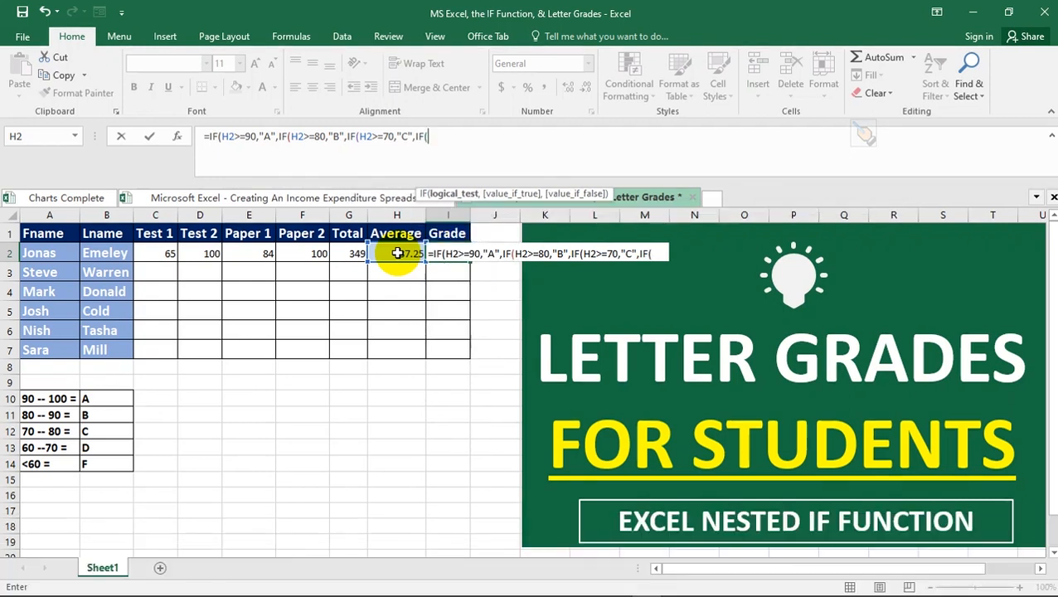
- Close the formula with IF(H2>=60,"D","F") and the closing parentheses, so Grade shows B
{"action": "left_click", "coordinate": [397, 253]}
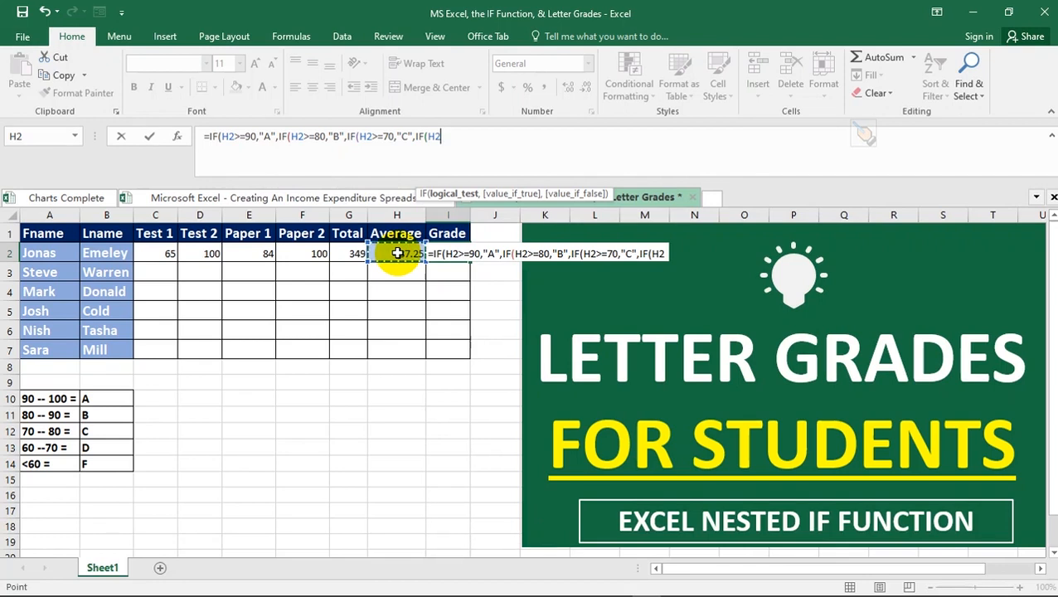
{"action": "type", "text": ">"}
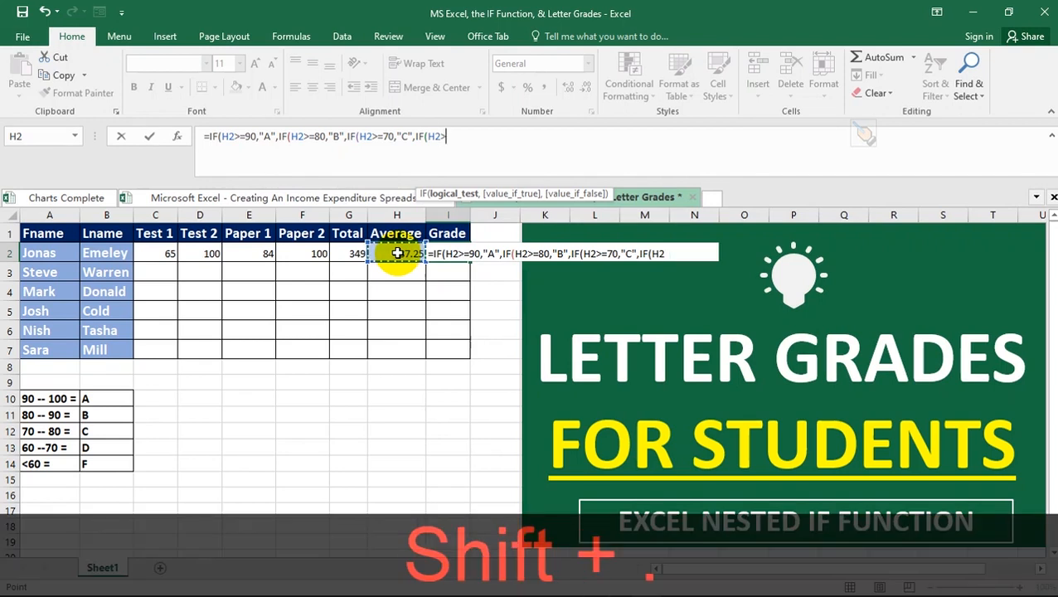
{"action": "type", "text": "="}
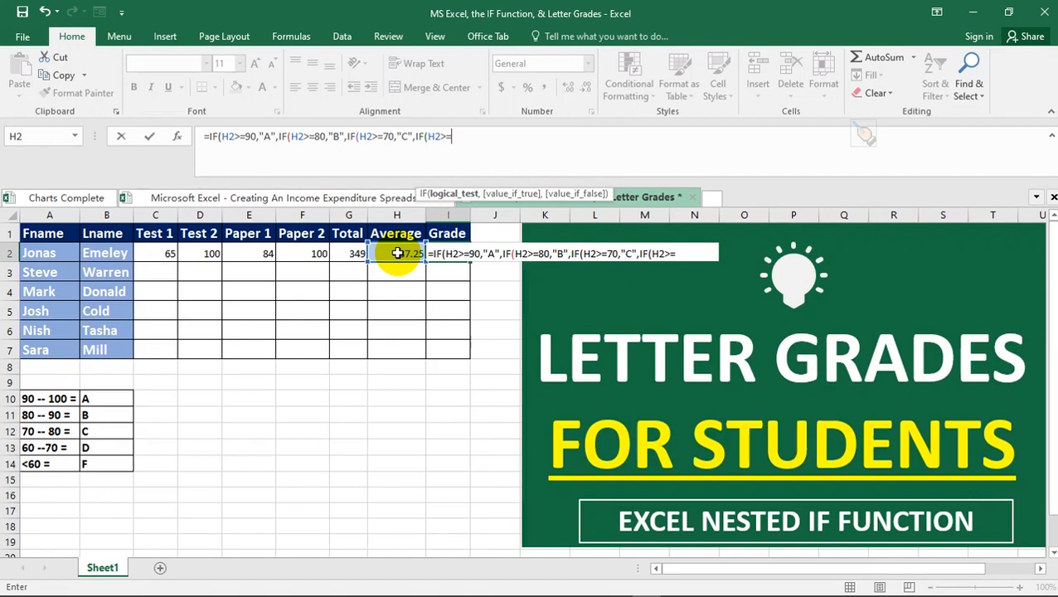
{"action": "type", "text": "60,"}
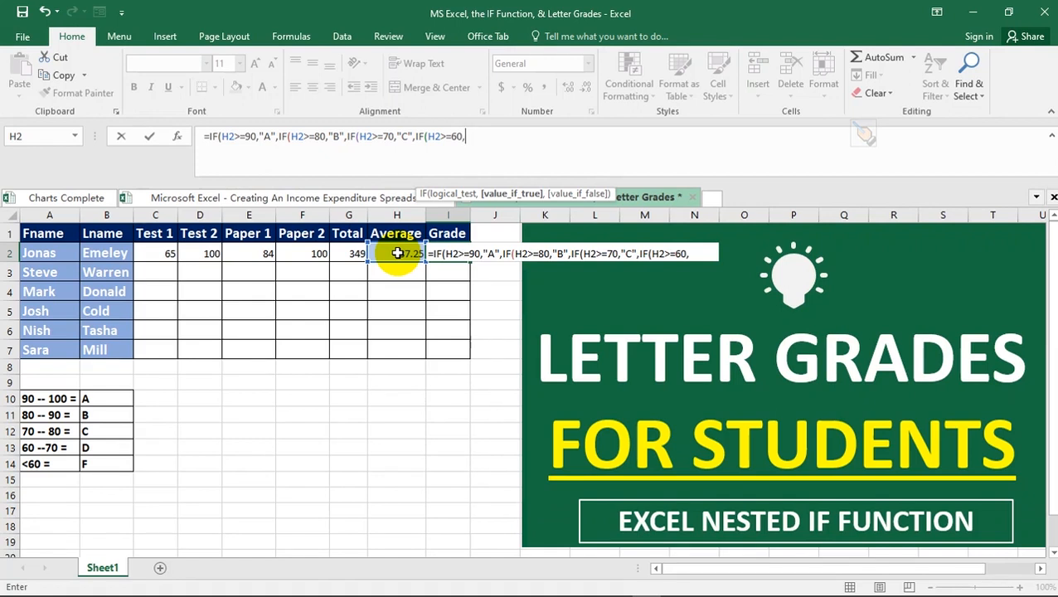
{"action": "type", "text": "\"D\","}
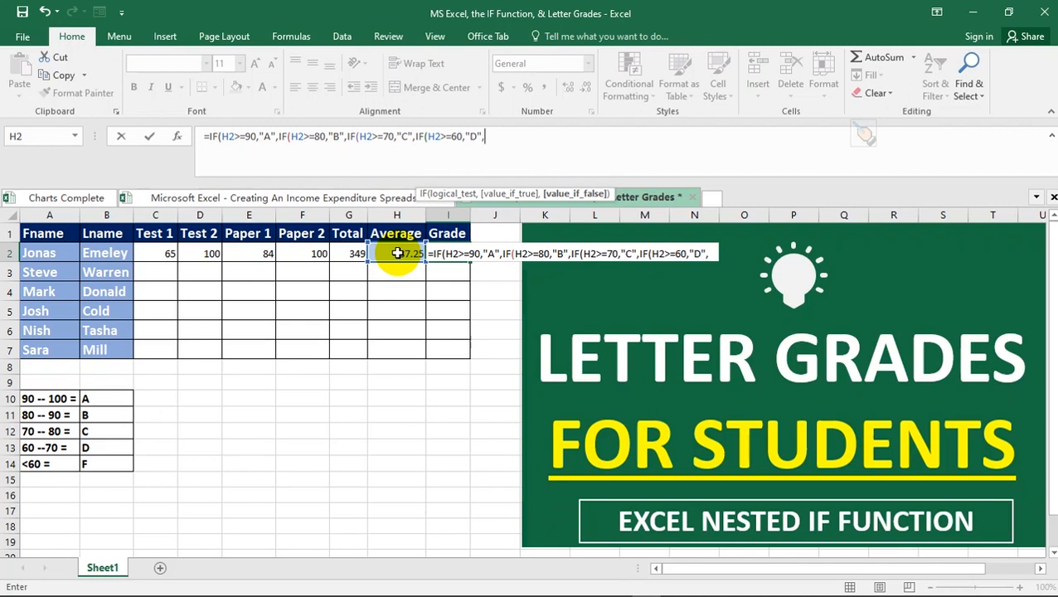
{"action": "type", "text": "\""}
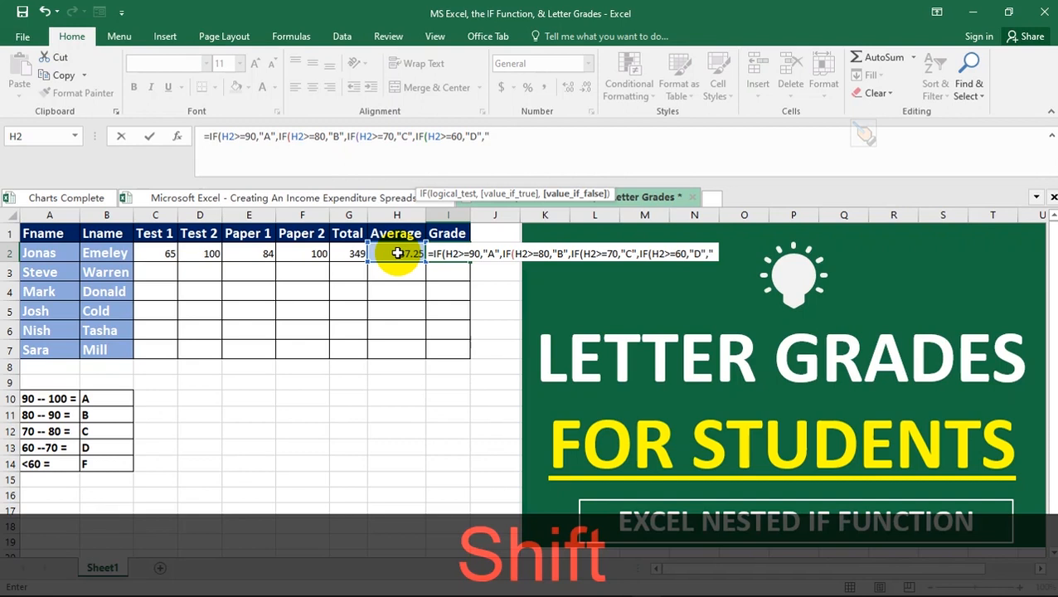
{"action": "type", "text": "F\""}
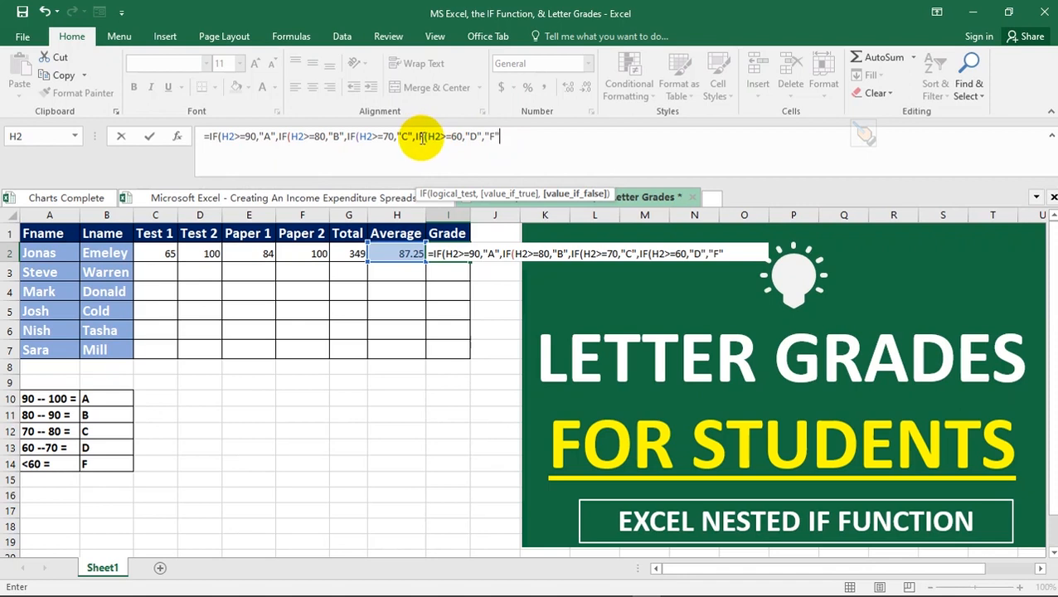
{"action": "type", "text": ")"}
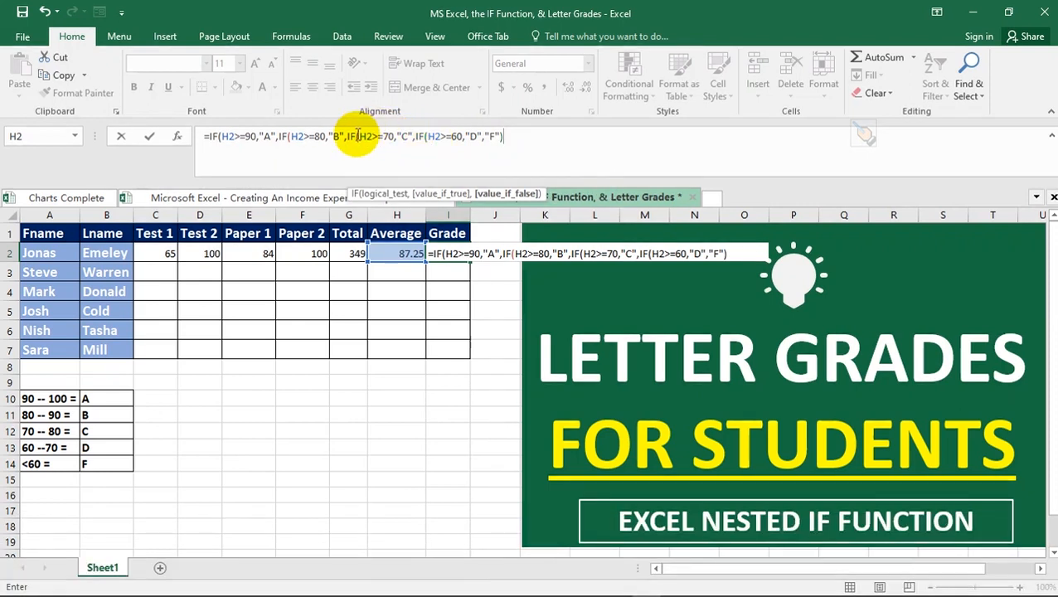
{"action": "type", "text": ")"}
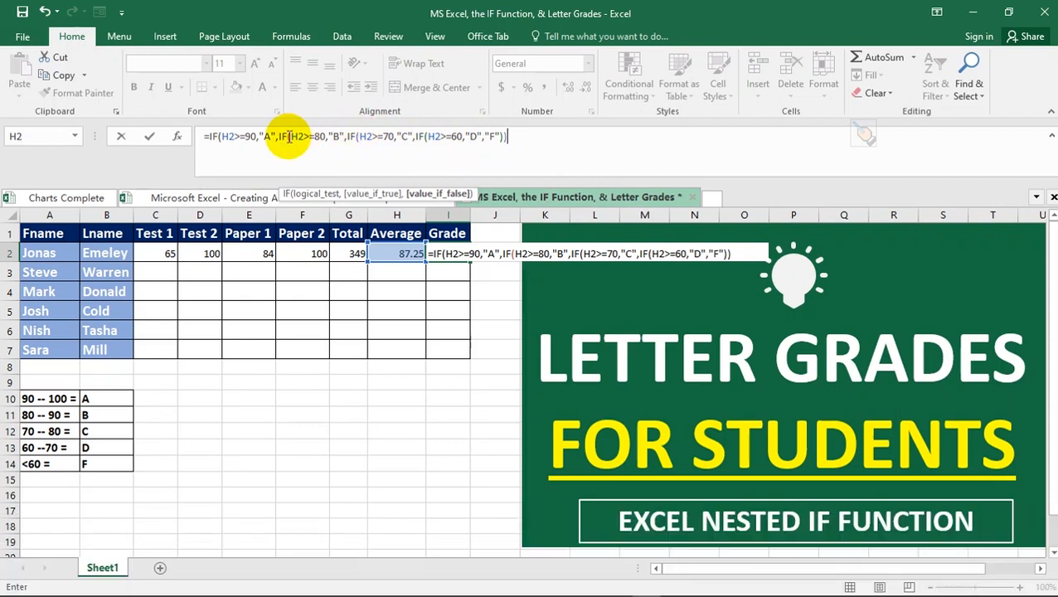
{"action": "key", "text": "shift"}
{"action": "type", "text": ")"}
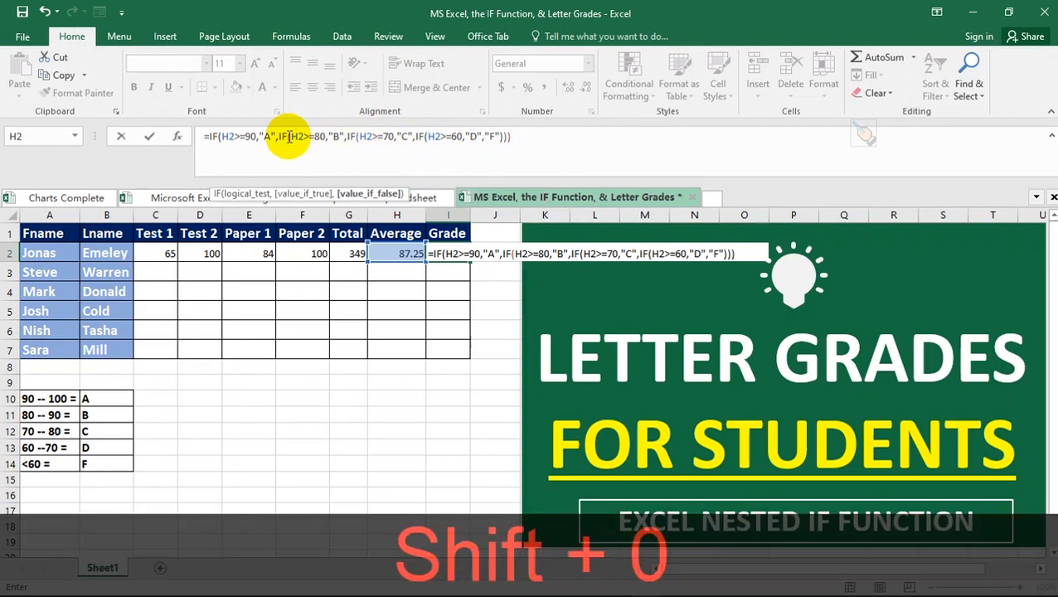
{"action": "type", "text": ")"}
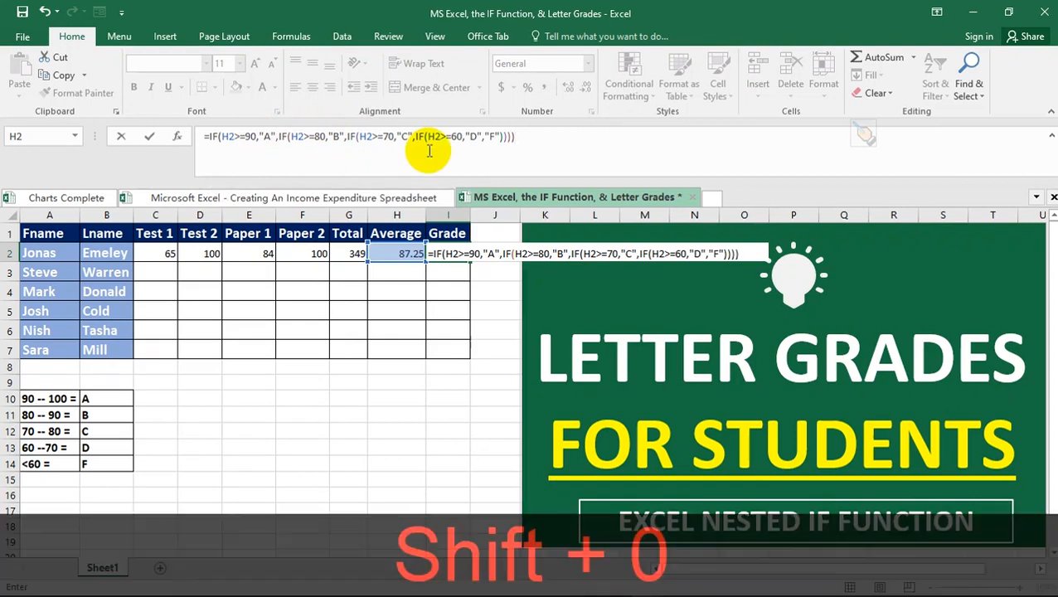
{"action": "key", "text": "Return"}
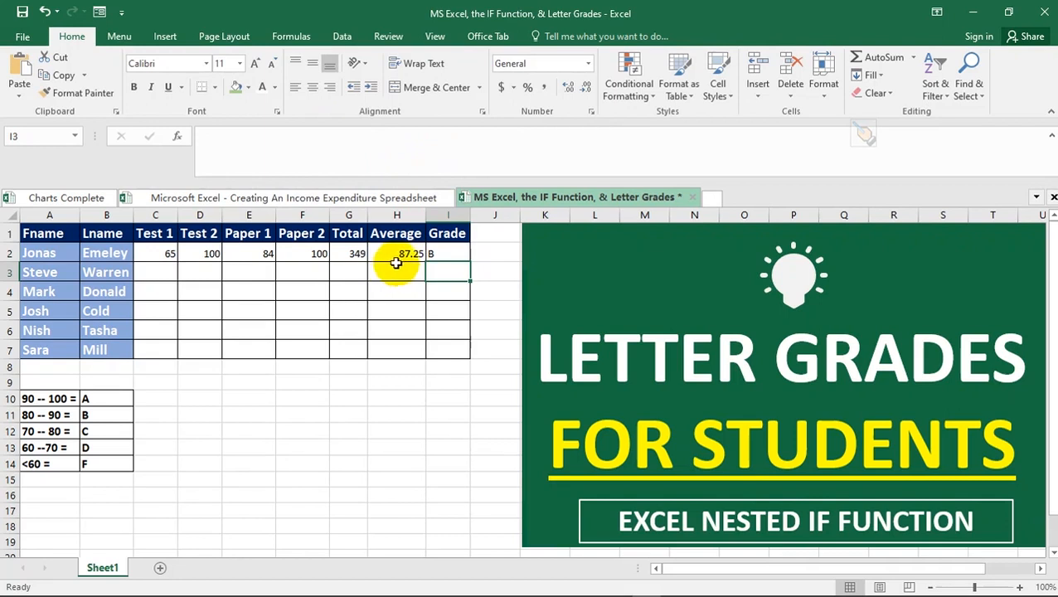
{"action": "left_click", "coordinate": [440, 256]}
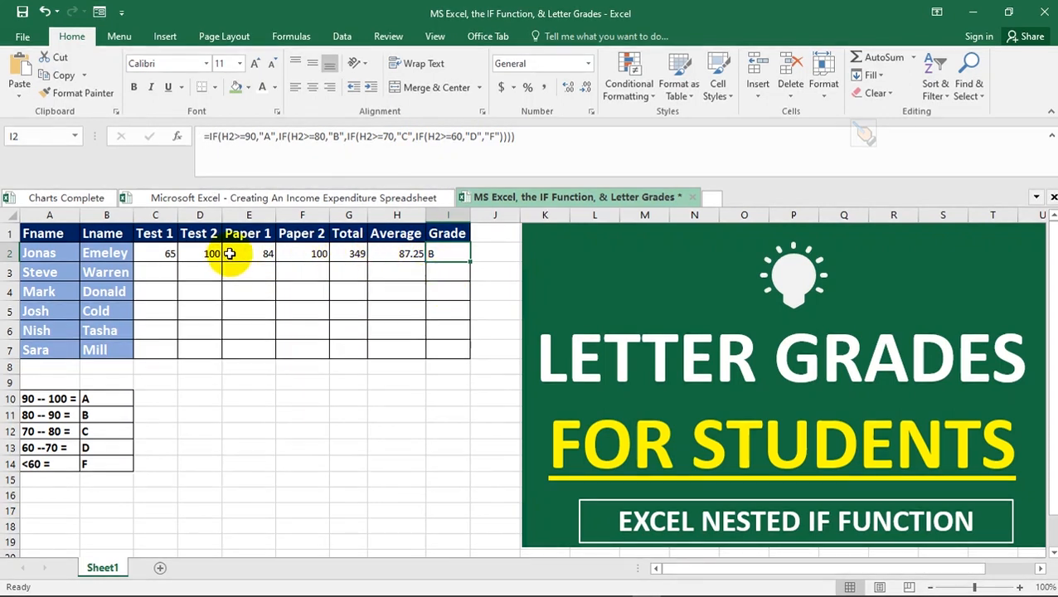
- Set the first student's Test 1 to 90 and Test 2 to 80
{"action": "left_click", "coordinate": [204, 255]}
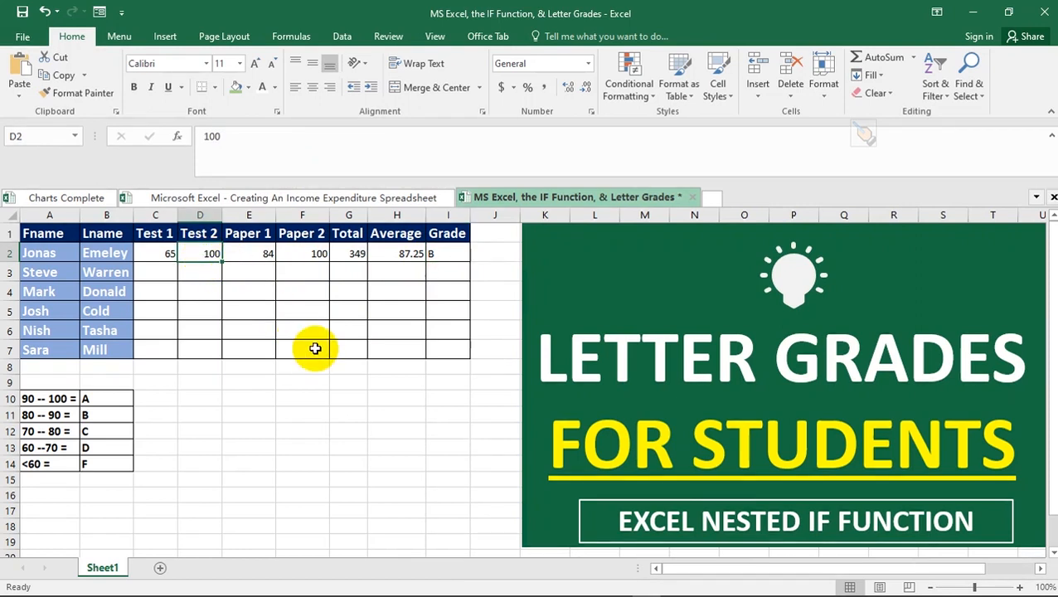
{"action": "type", "text": "69"}
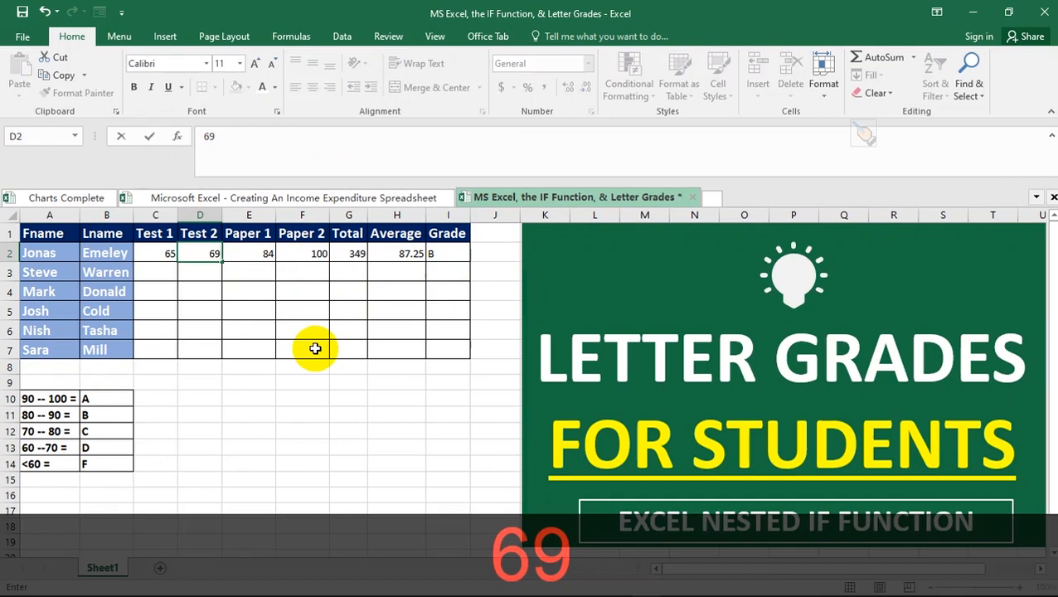
{"action": "key", "text": "Return"}
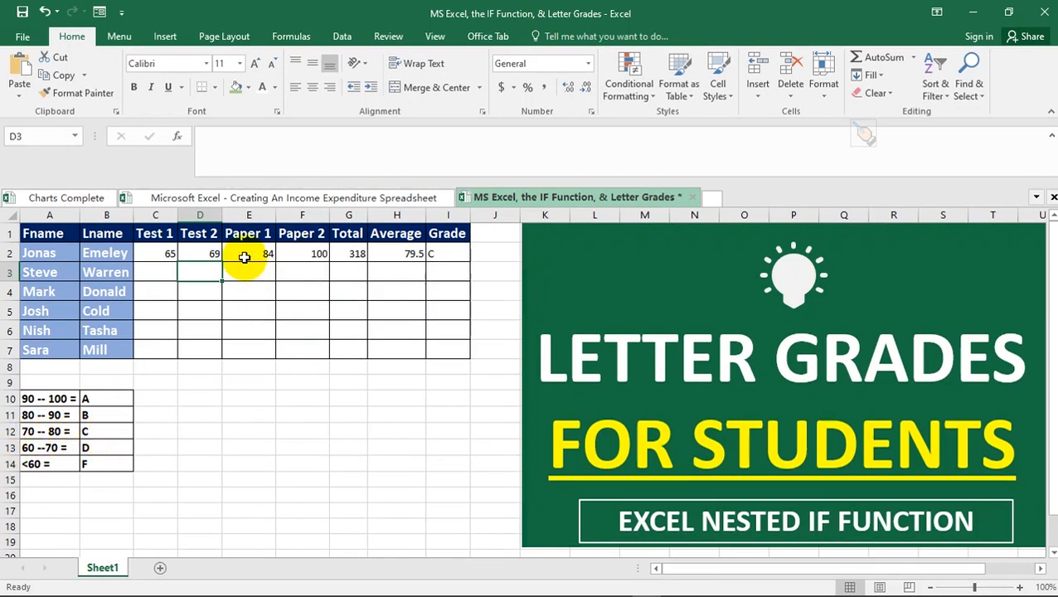
{"action": "left_click", "coordinate": [165, 254]}
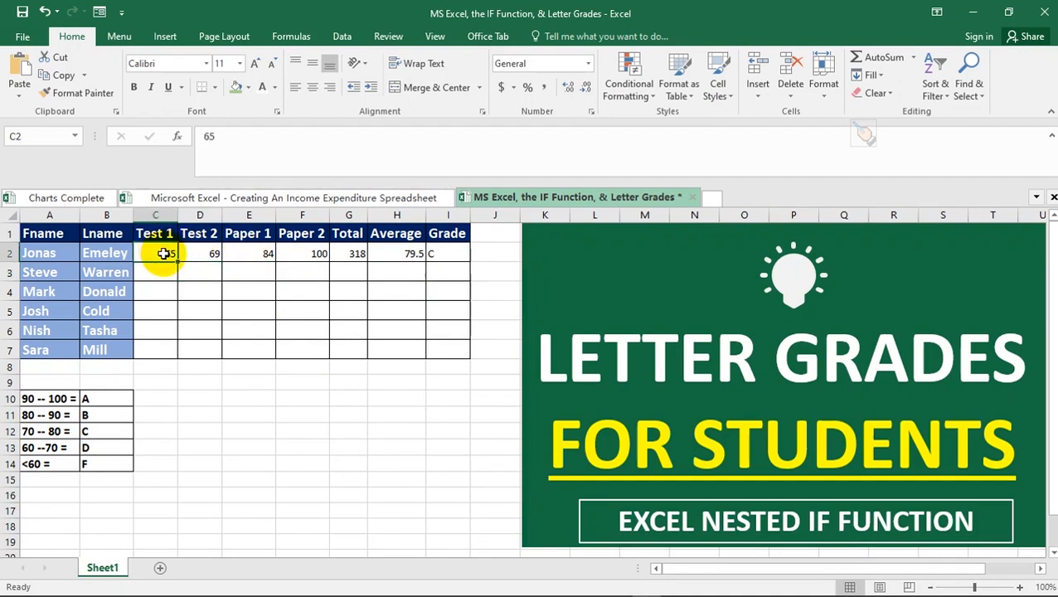
{"action": "type", "text": "9"}
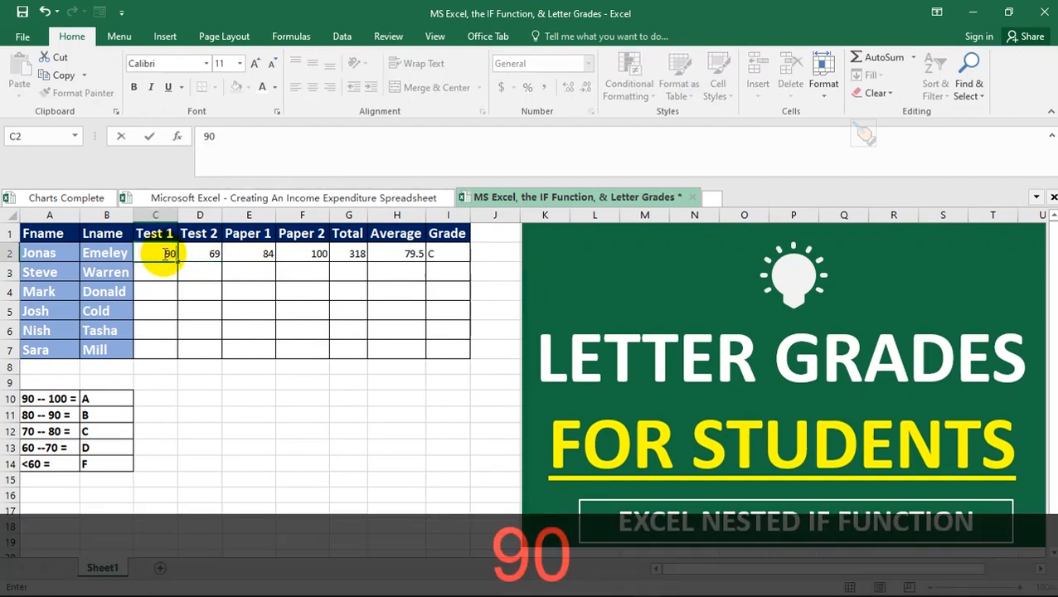
{"action": "type", "text": "0"}
{"action": "key", "text": "Return"}
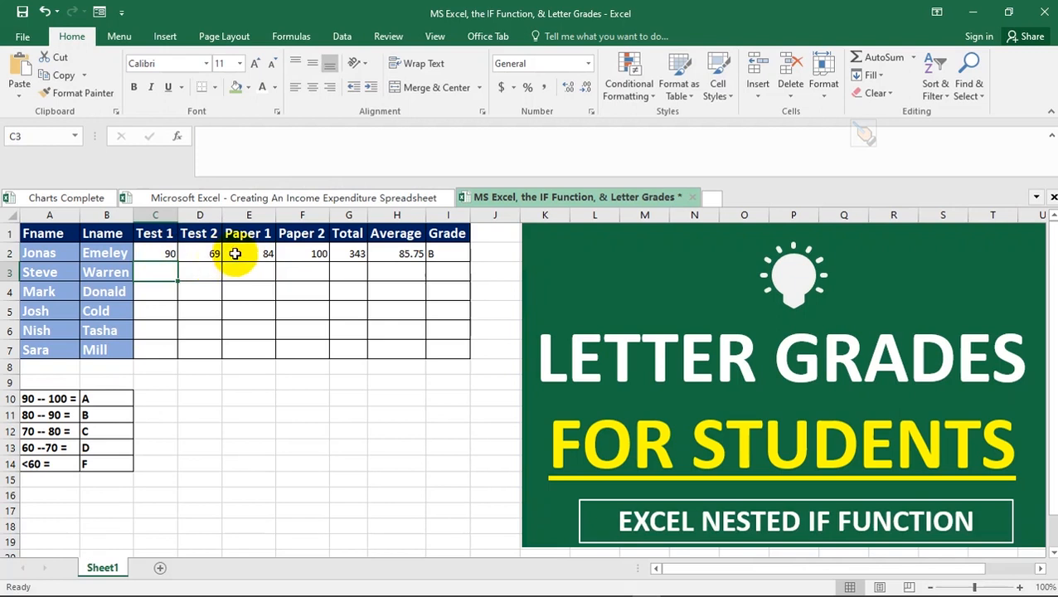
{"action": "left_click", "coordinate": [196, 253]}
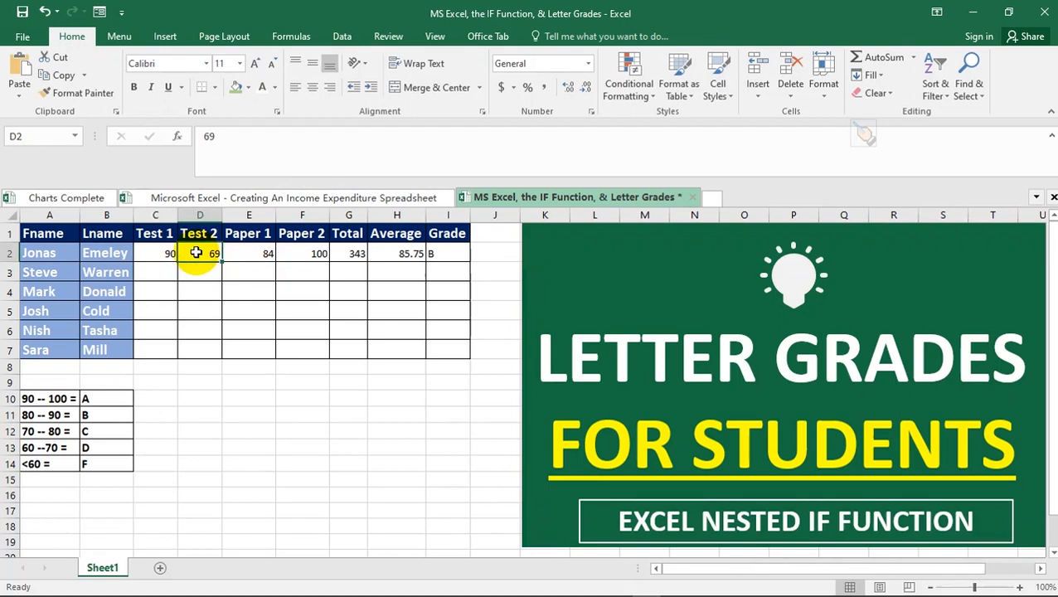
{"action": "type", "text": "80"}
{"action": "key", "text": "Return"}
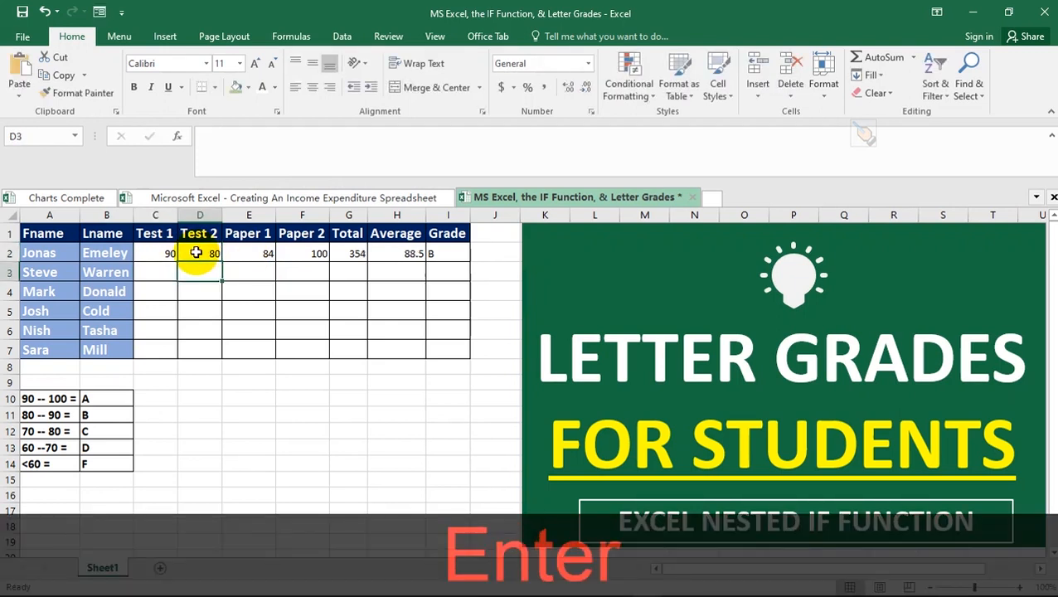
- Change Paper 1 to 95, giving a Total of 365 and Average 91.25
{"action": "left_click", "coordinate": [249, 256]}
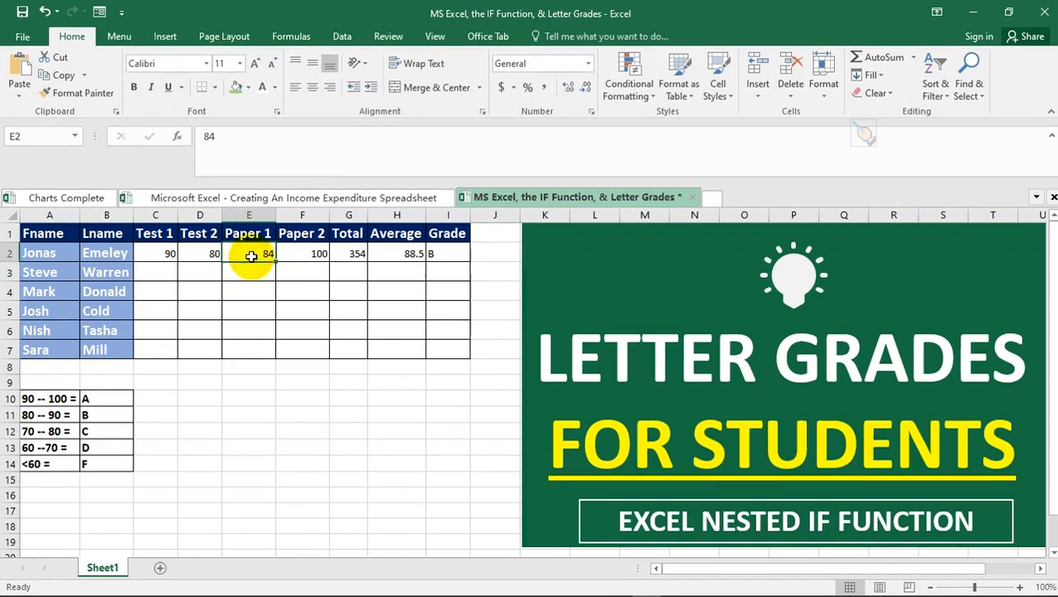
{"action": "type", "text": "8"}
{"action": "key", "text": "Num_Lock"}
{"action": "key", "text": "BackSpace"}
{"action": "type", "text": "95"}
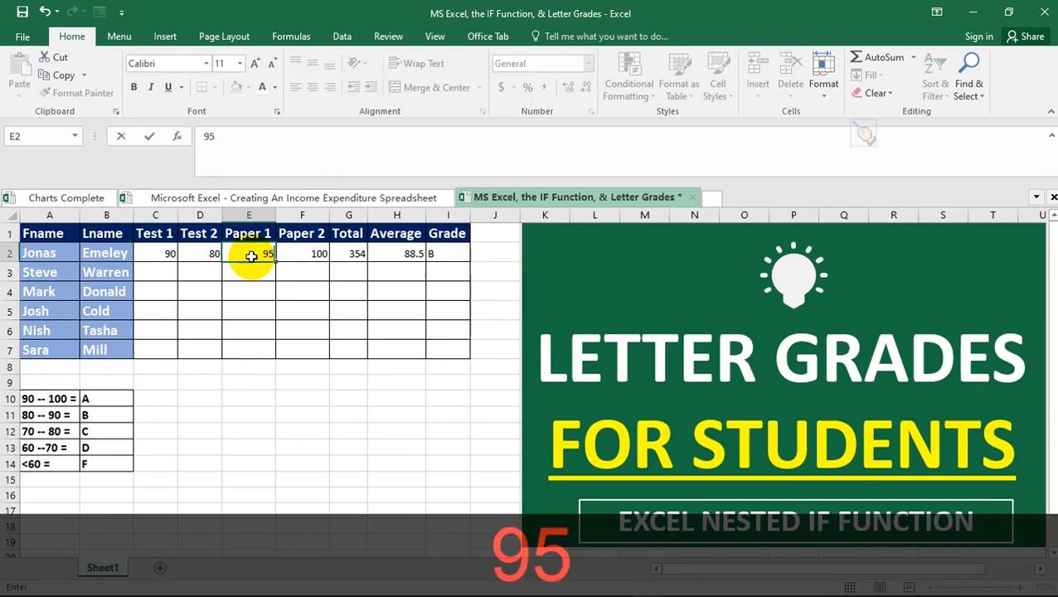
{"action": "key", "text": "Return"}
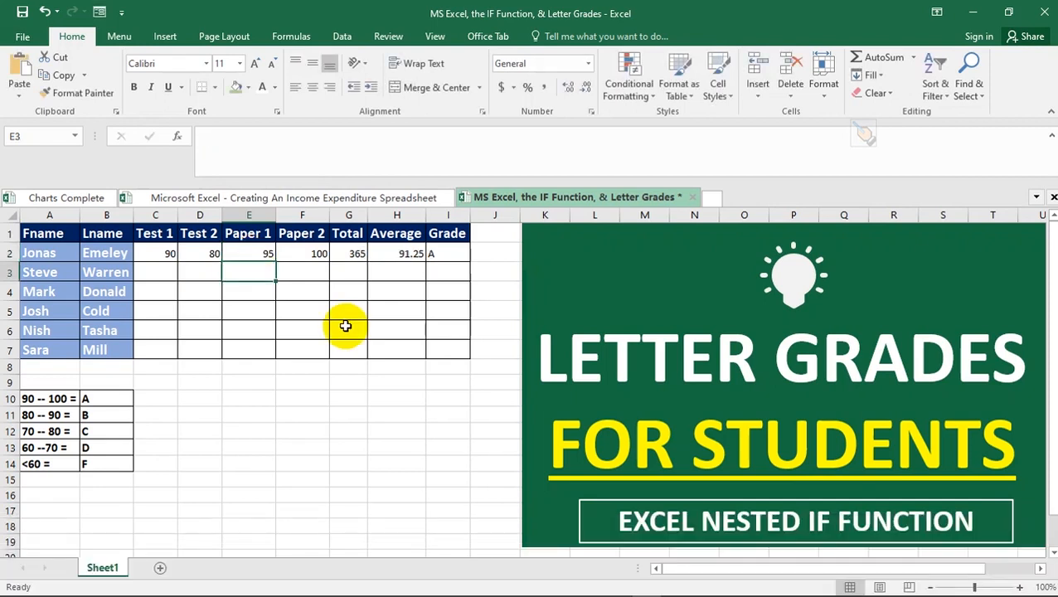
{"action": "left_click", "coordinate": [346, 325]}
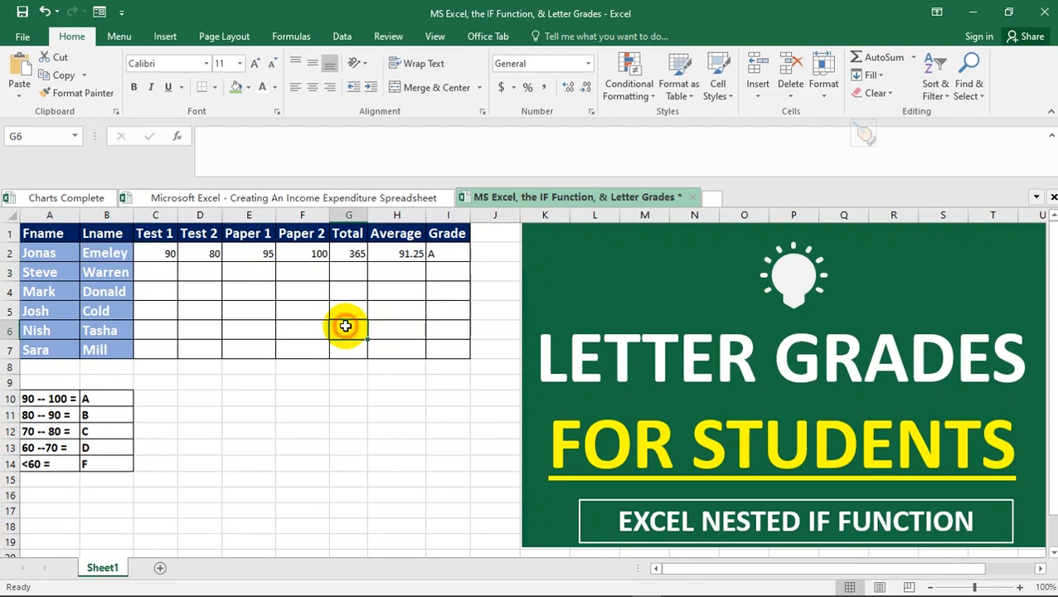
- Review the Total formula and the recalculated Grade A for the first student
{"action": "left_click", "coordinate": [357, 256]}
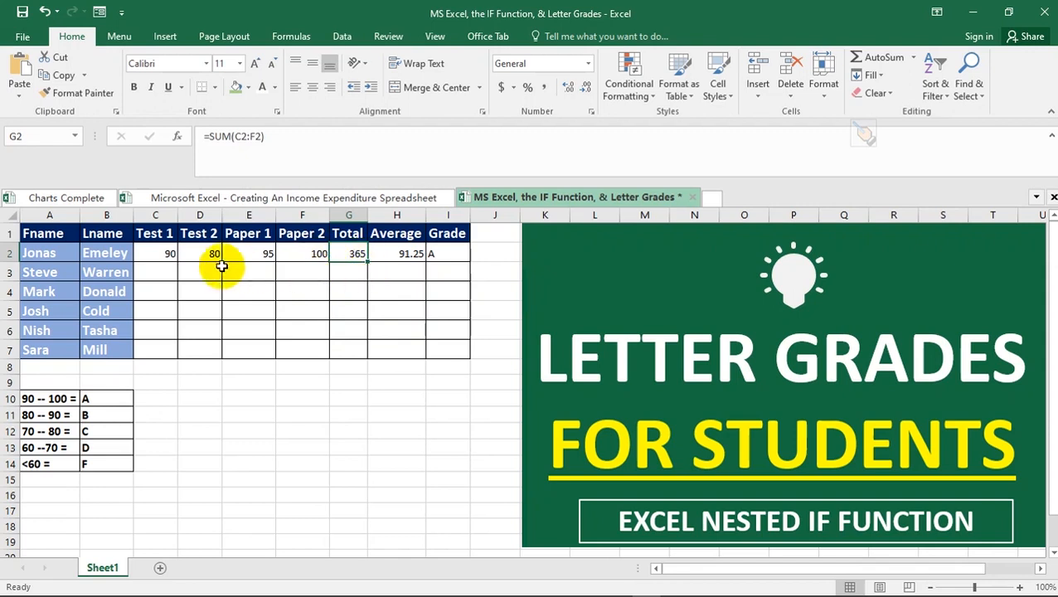
{"action": "left_click", "coordinate": [190, 271]}
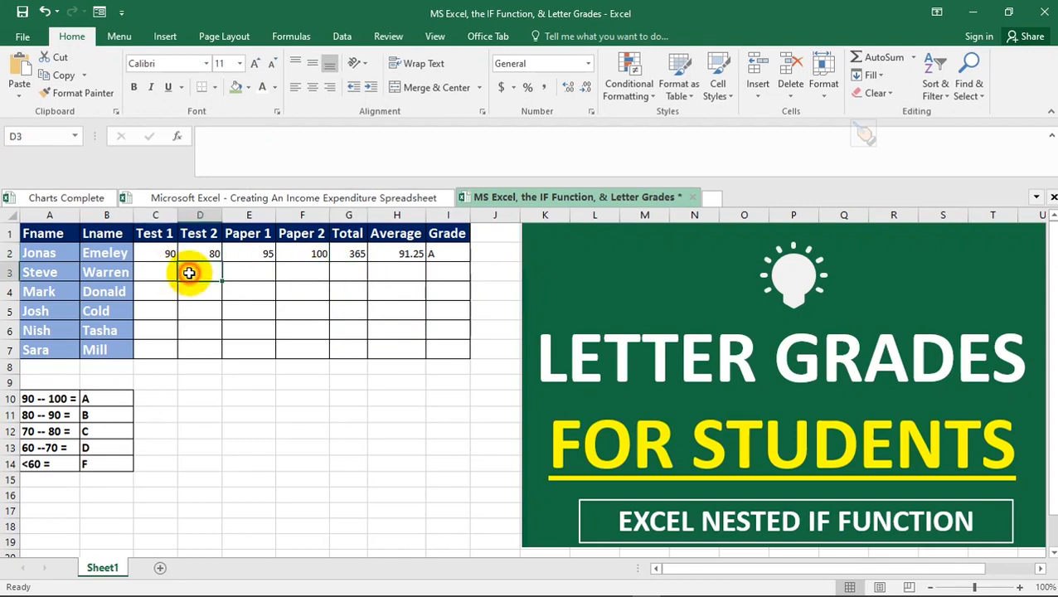
{"action": "left_click", "coordinate": [251, 272]}
{"action": "left_click", "coordinate": [295, 271]}
{"action": "left_click", "coordinate": [356, 272]}
{"action": "left_click", "coordinate": [415, 272]}
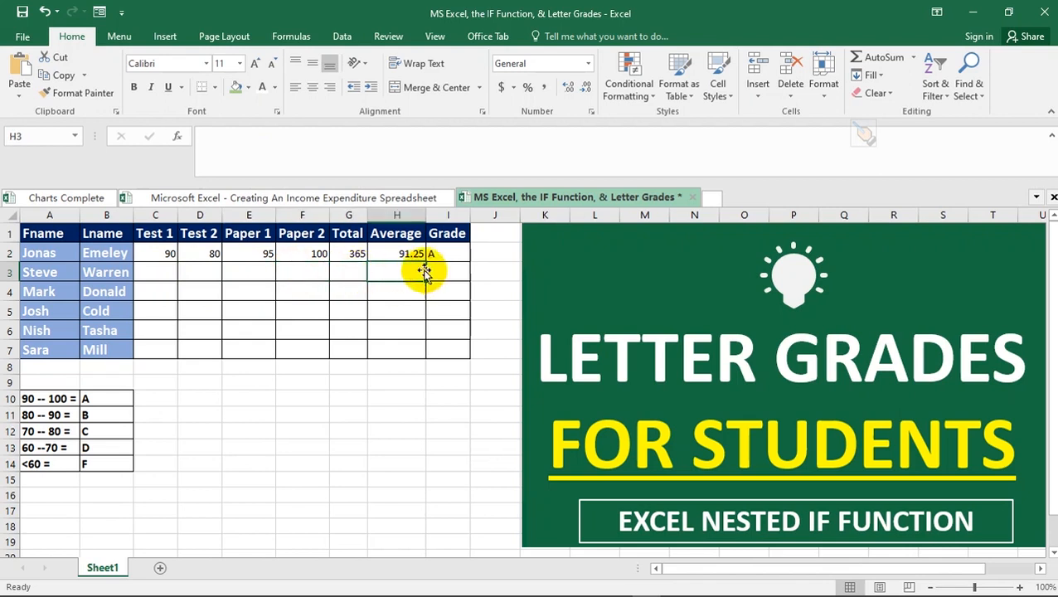
{"action": "left_click", "coordinate": [445, 252]}
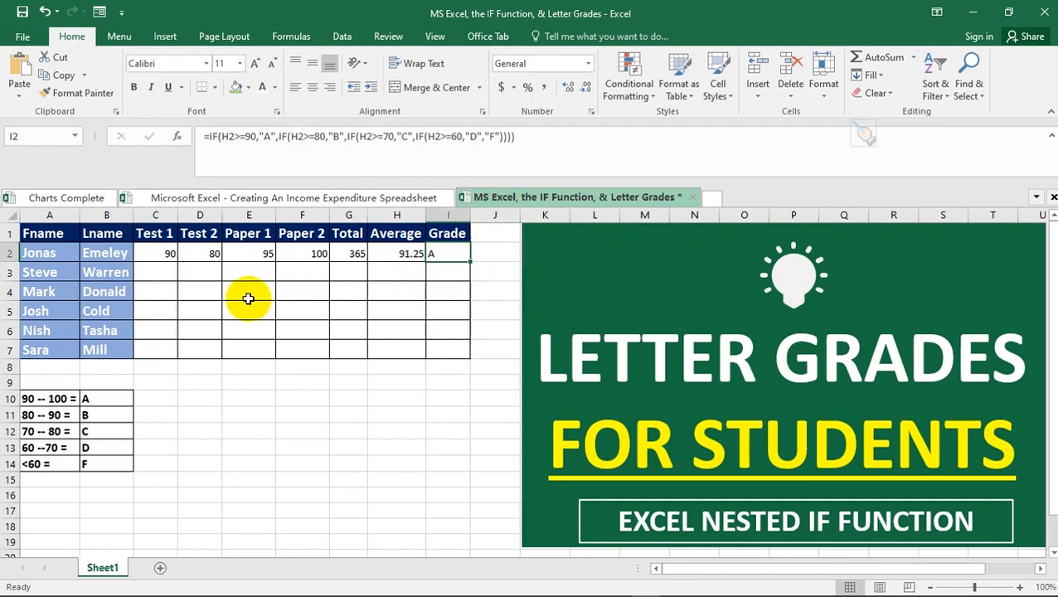
- Enter 67, 72, 83 and 93 as the second student's four scores in row 3
{"action": "left_click", "coordinate": [163, 274]}
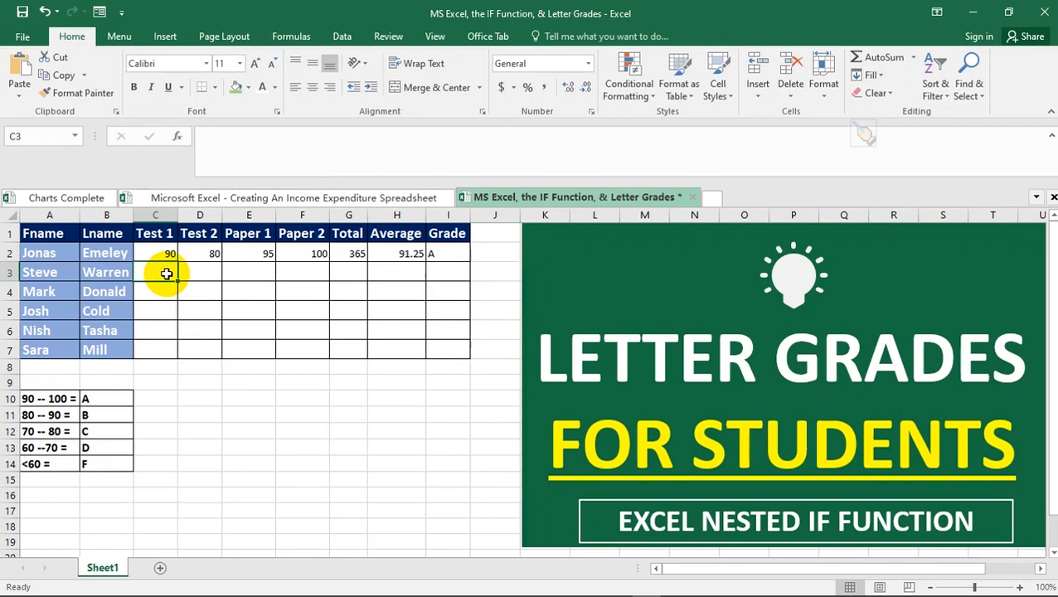
{"action": "type", "text": "67"}
{"action": "key", "text": "Tab"}
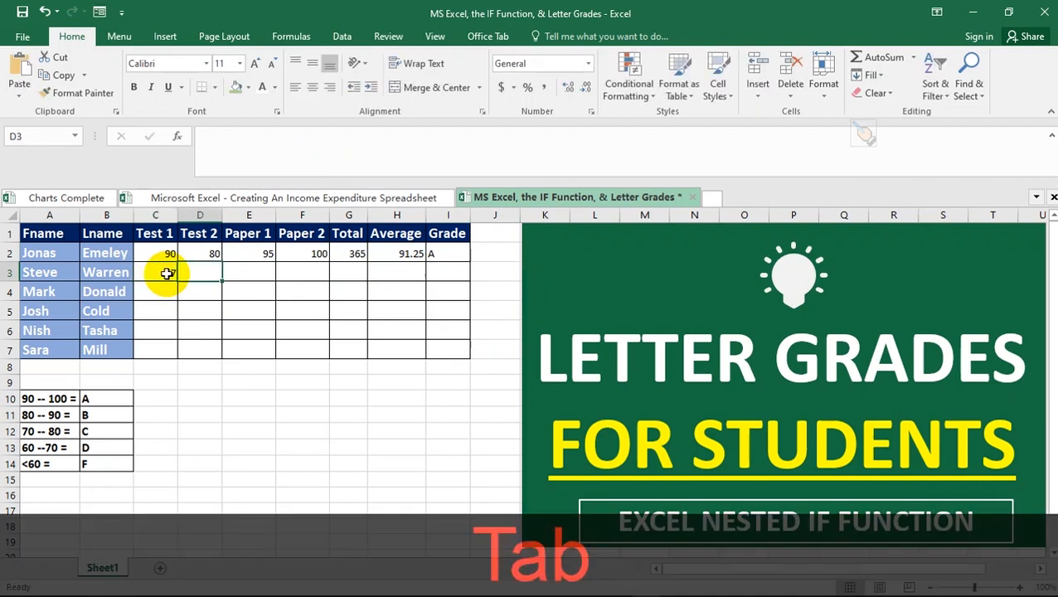
{"action": "type", "text": "72"}
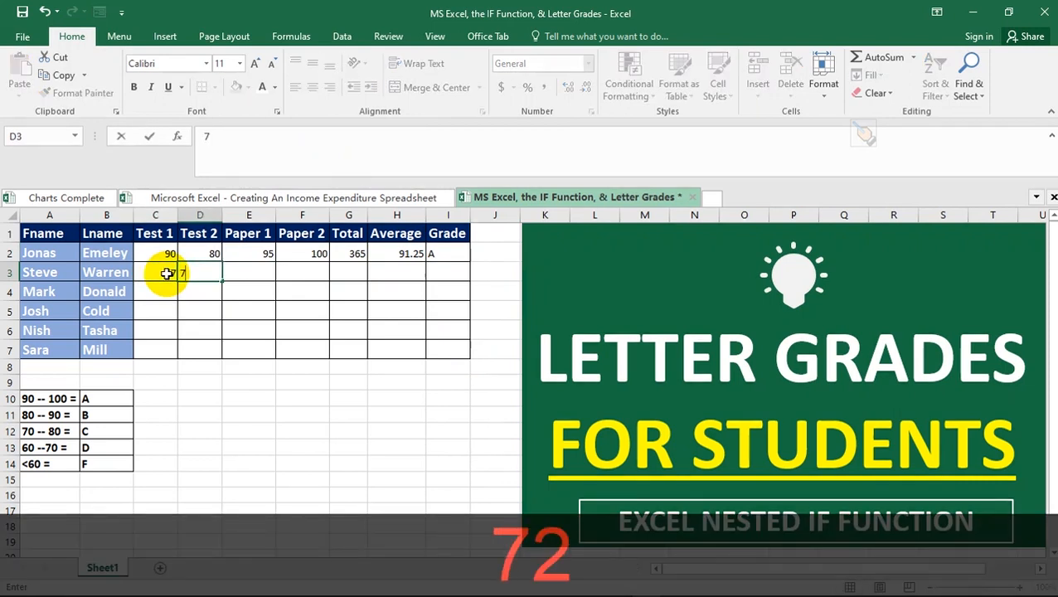
{"action": "key", "text": "Tab"}
{"action": "type", "text": "83"}
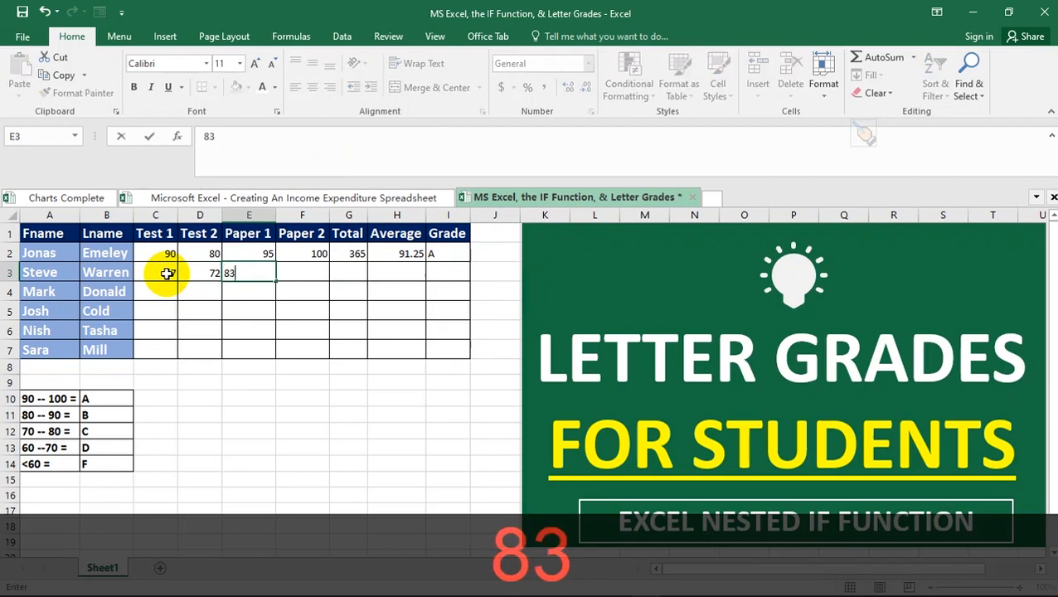
{"action": "key", "text": "Tab"}
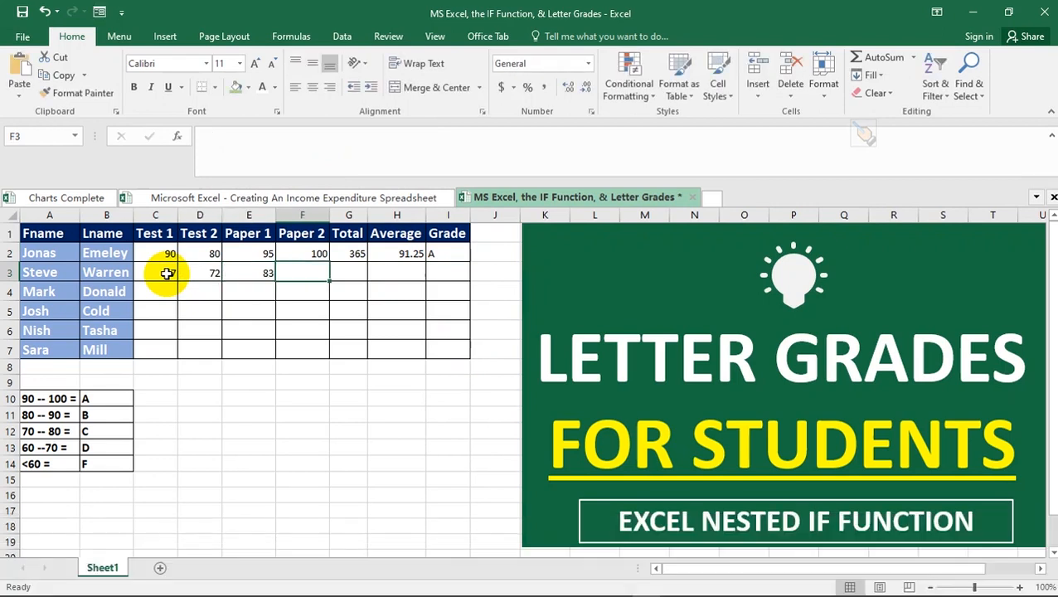
{"action": "type", "text": "93"}
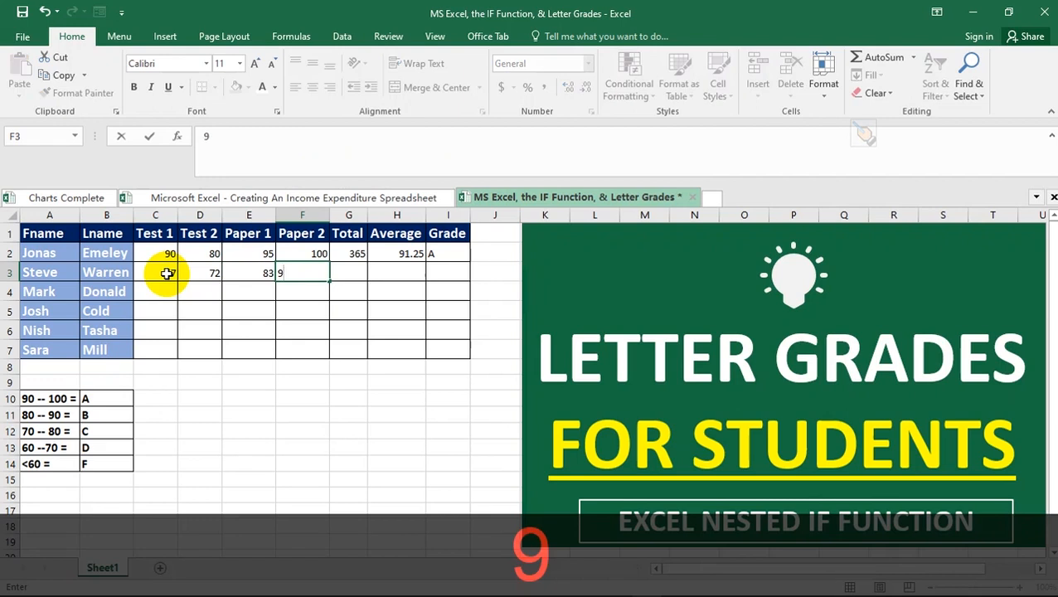
{"action": "key", "text": "Tab"}
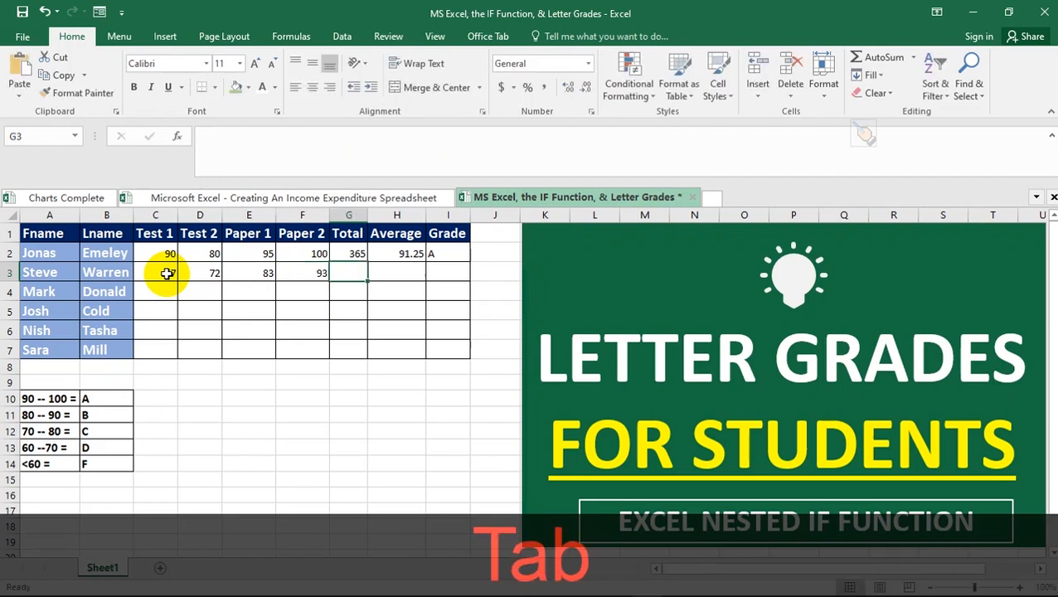
- Fill the Total formula from G2 down to G7, giving row 3 a total of 315
{"action": "left_click", "coordinate": [354, 259]}
{"action": "left_click_drag", "start_coordinate": [367, 262], "coordinate": [362, 359]}
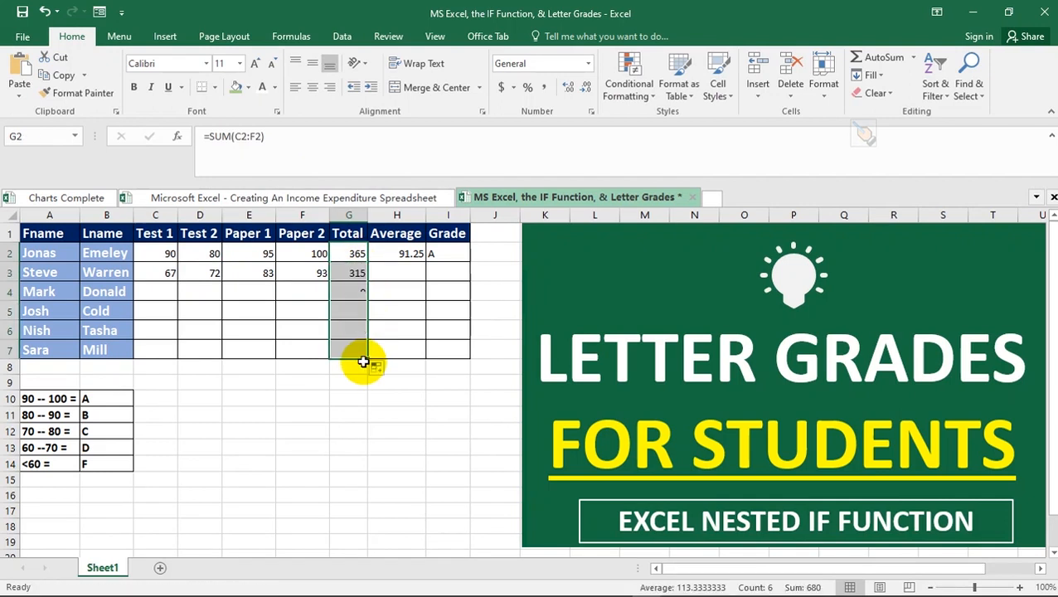
{"action": "left_click", "coordinate": [353, 272]}
- Fill the Average formula down to H7: 78.75 for row 3, #DIV/0! for empty rows
{"action": "left_click", "coordinate": [389, 256]}
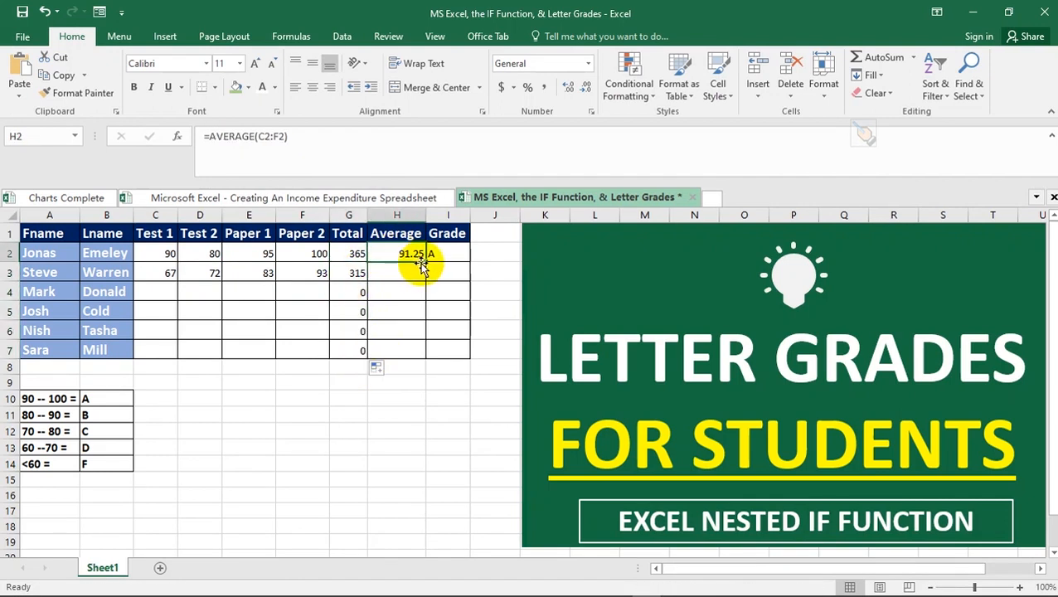
{"action": "left_click_drag", "start_coordinate": [425, 264], "coordinate": [421, 359]}
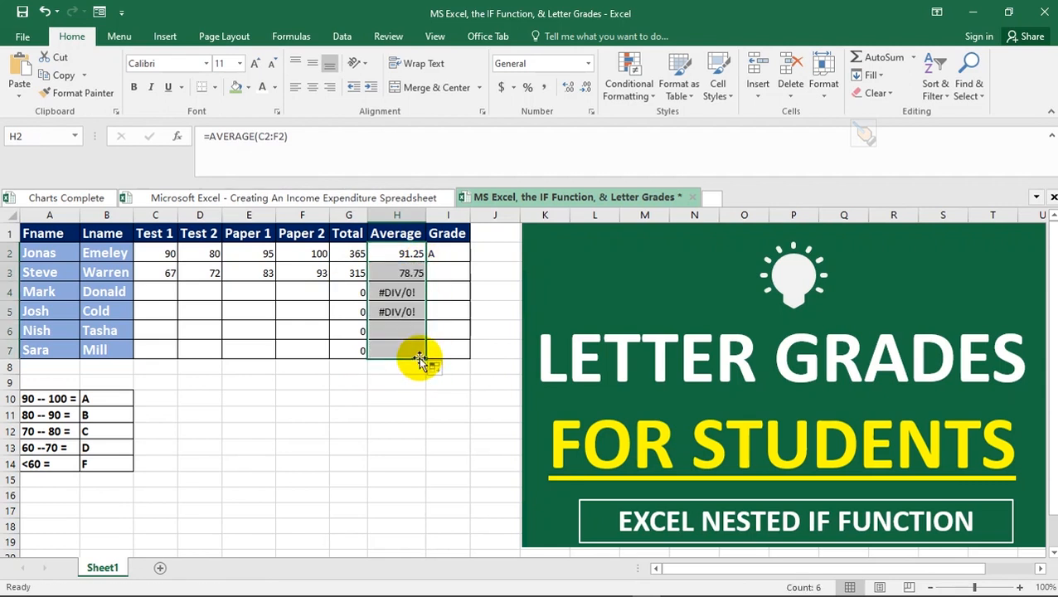
{"action": "left_click", "coordinate": [387, 293]}
{"action": "left_click", "coordinate": [395, 309]}
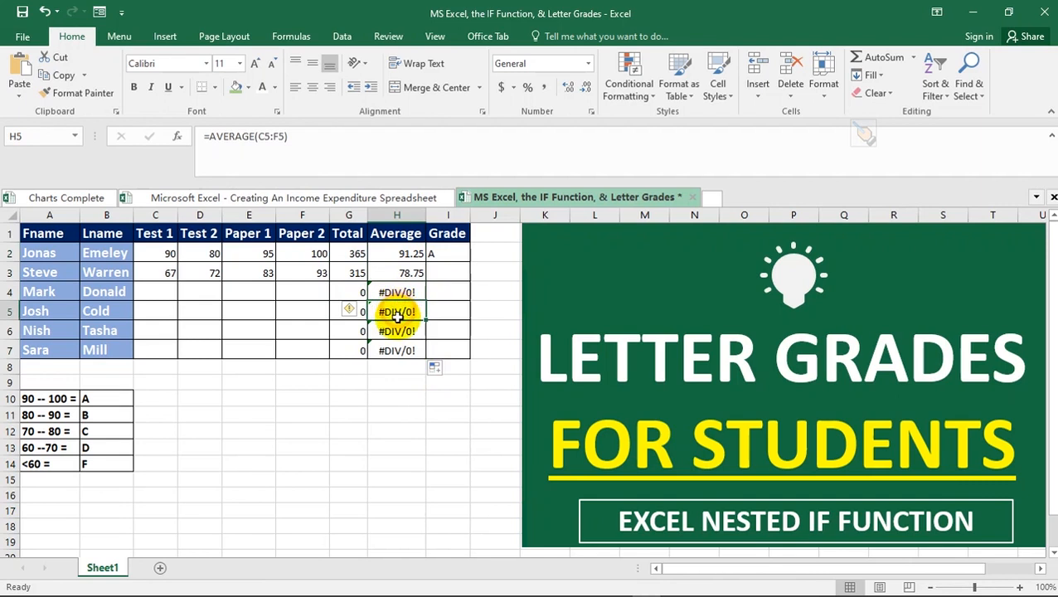
{"action": "left_click", "coordinate": [396, 331]}
{"action": "left_click", "coordinate": [282, 293]}
{"action": "left_click", "coordinate": [210, 292]}
{"action": "left_click", "coordinate": [311, 333]}
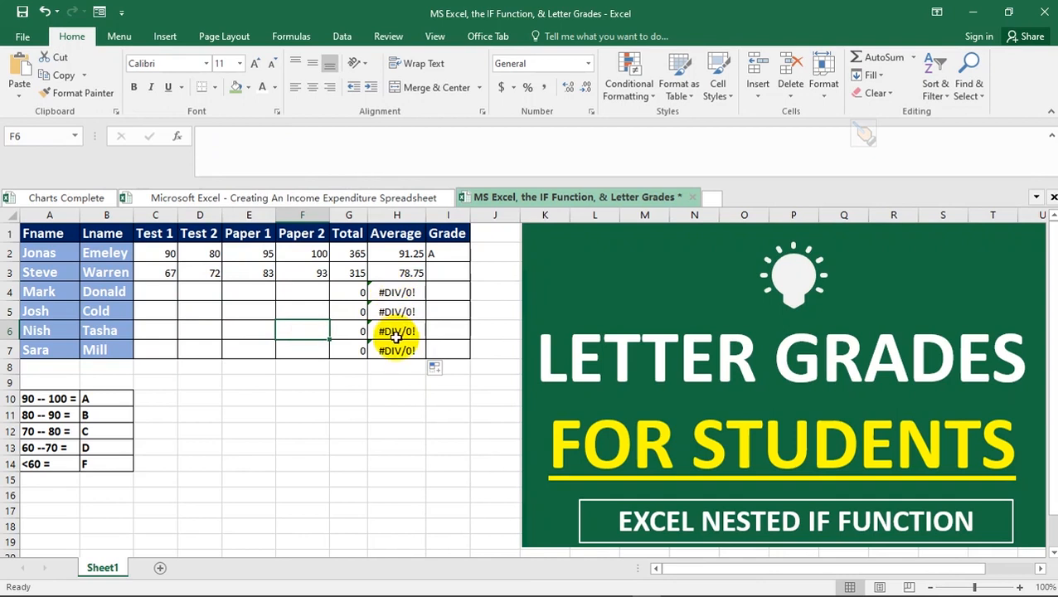
- Fill the I2 nested IF grade formula down to I7, giving row 3 a C
{"action": "left_click", "coordinate": [431, 253]}
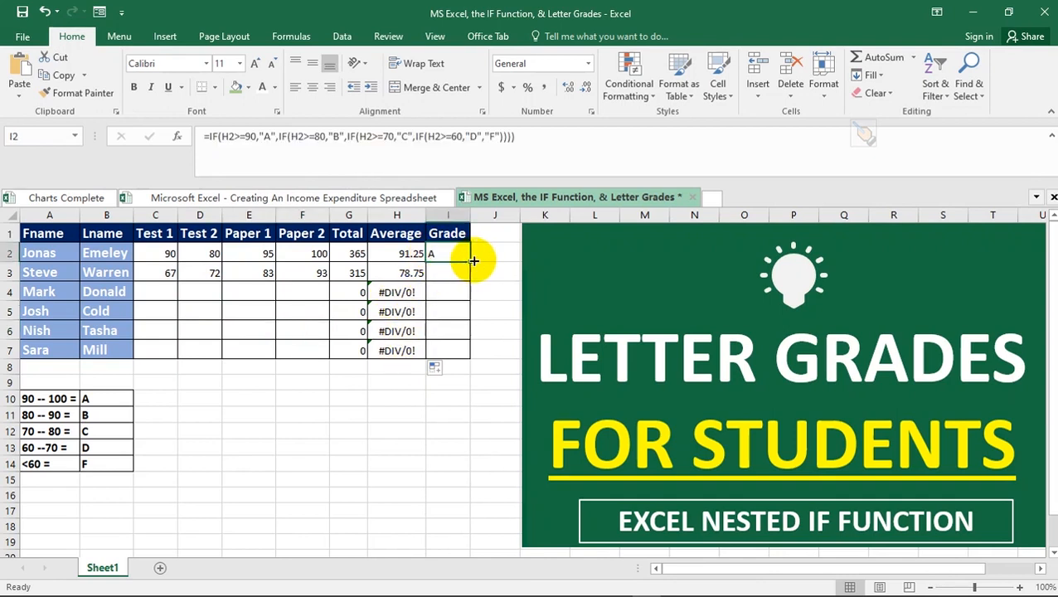
{"action": "left_click_drag", "start_coordinate": [470, 262], "coordinate": [470, 352]}
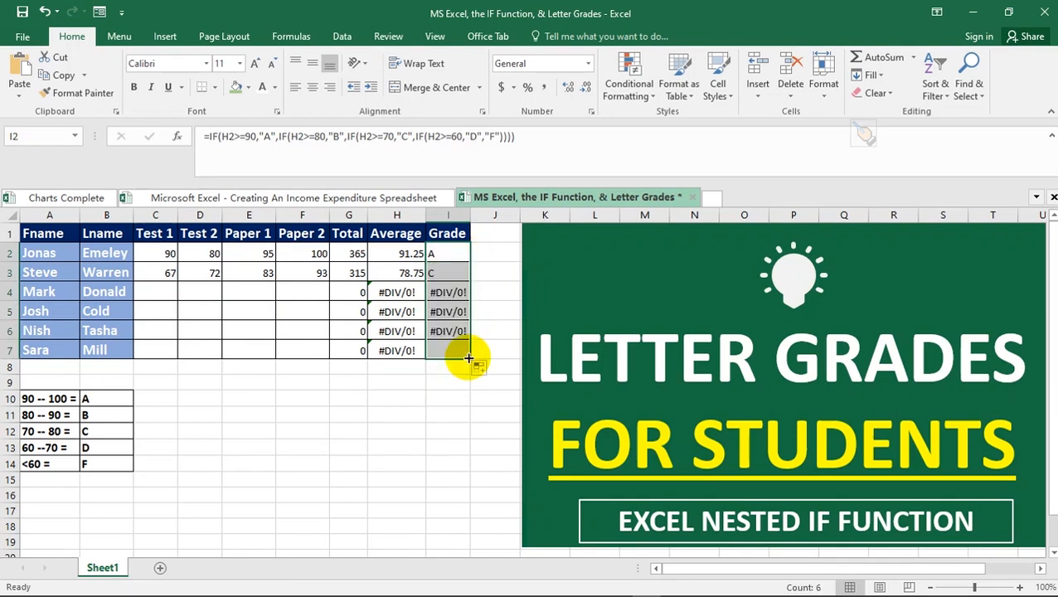
{"action": "left_click", "coordinate": [446, 273]}
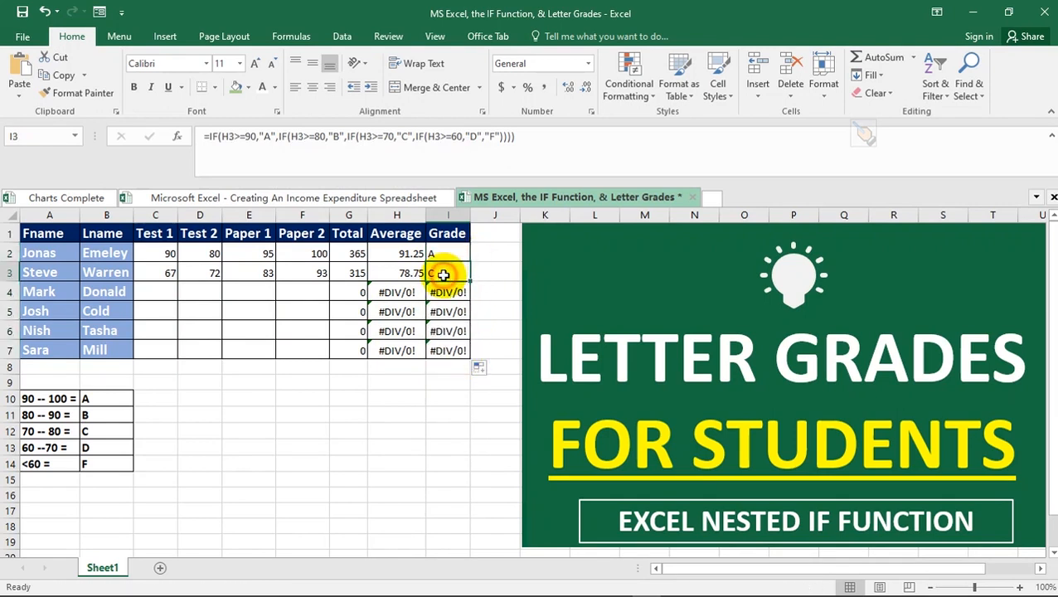
- Inspect the #DIV/0! errors in rows 4-5 caused by the missing scores
{"action": "left_click", "coordinate": [385, 294]}
{"action": "left_click", "coordinate": [445, 294]}
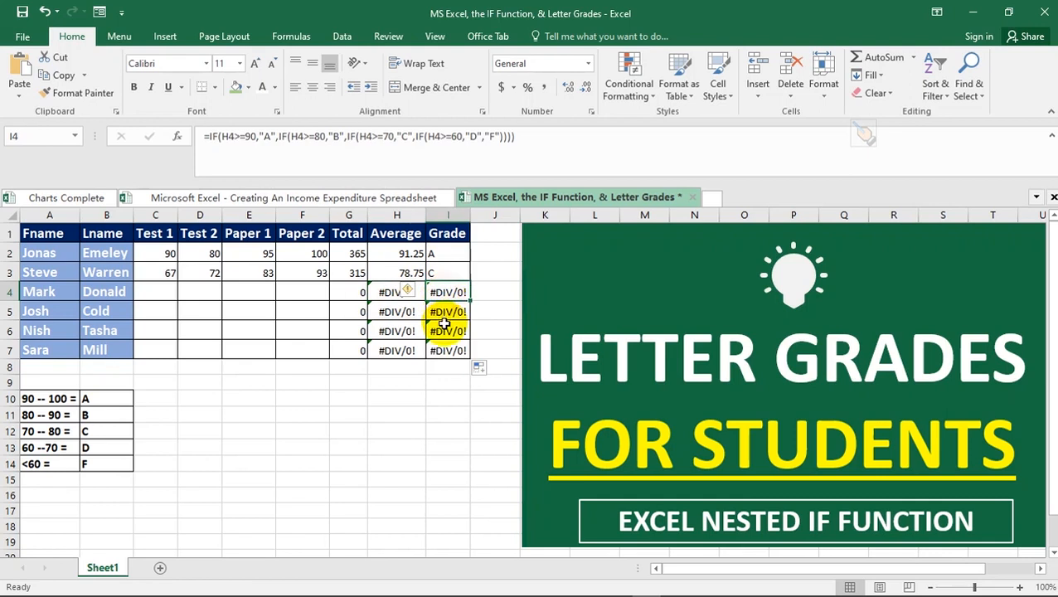
{"action": "left_click", "coordinate": [389, 312]}
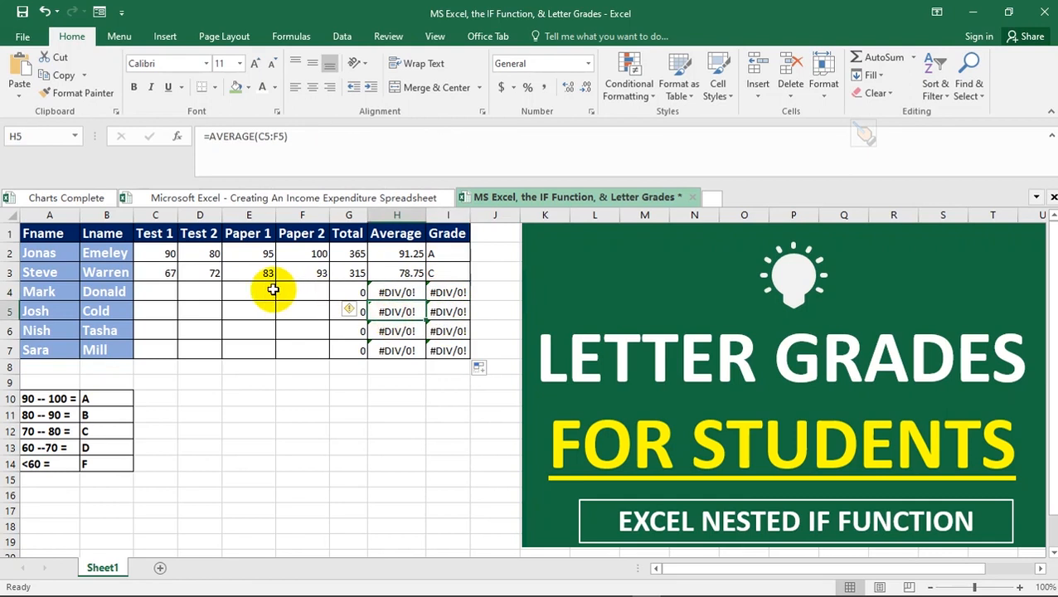
{"action": "left_click", "coordinate": [163, 293]}
{"action": "left_click", "coordinate": [242, 293]}
{"action": "left_click", "coordinate": [289, 293]}
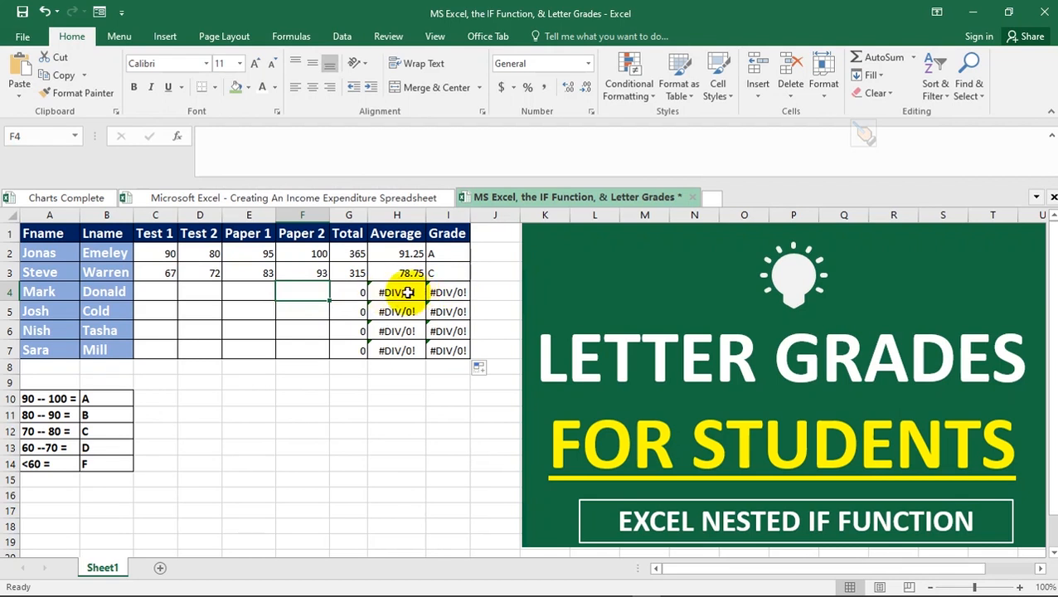
- Enter the third student's scores 83, 56 and 95 in C4, D4 and E4
{"action": "left_click", "coordinate": [166, 291]}
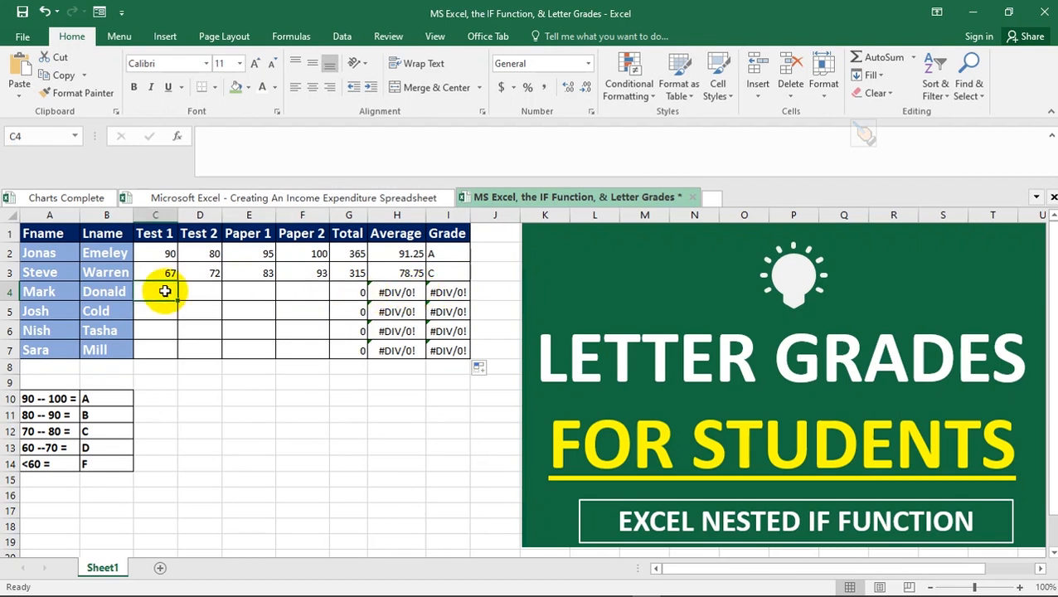
{"action": "type", "text": "83"}
{"action": "left_click", "coordinate": [201, 285]}
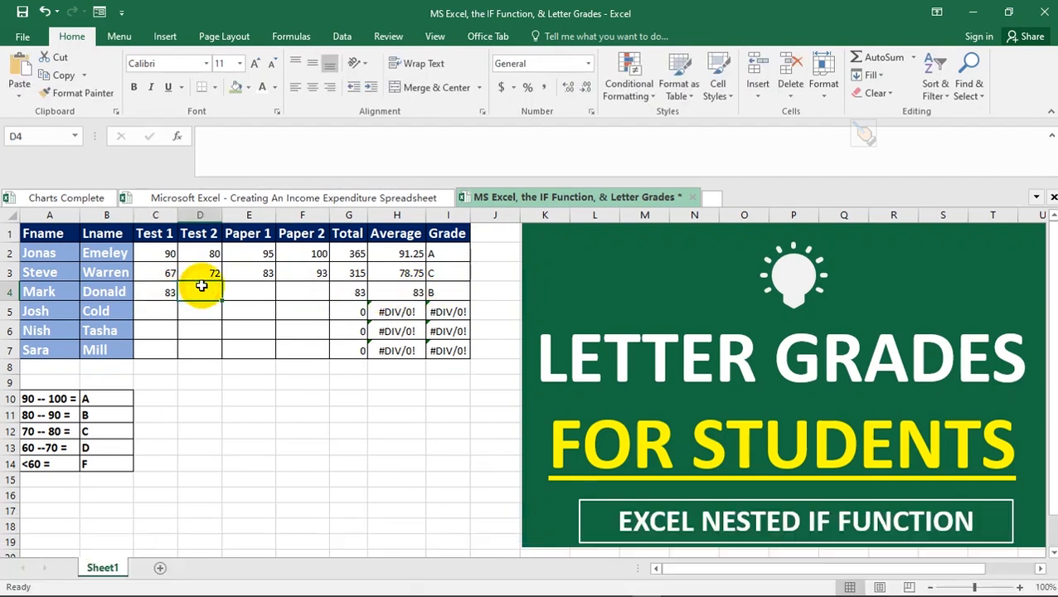
{"action": "type", "text": "56"}
{"action": "left_click", "coordinate": [250, 285]}
{"action": "type", "text": "95"}
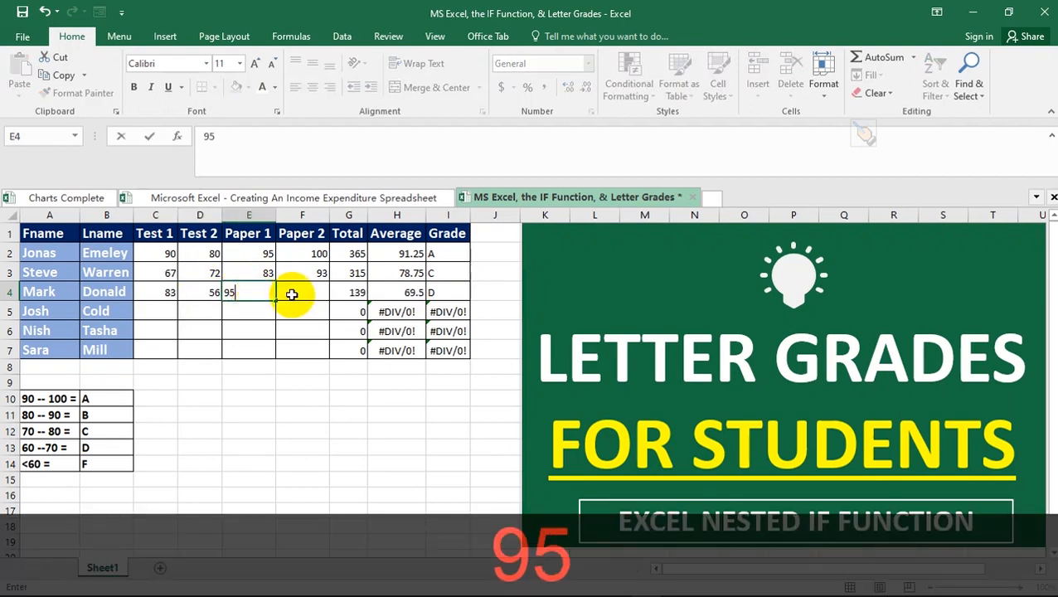
{"action": "left_click", "coordinate": [295, 292]}
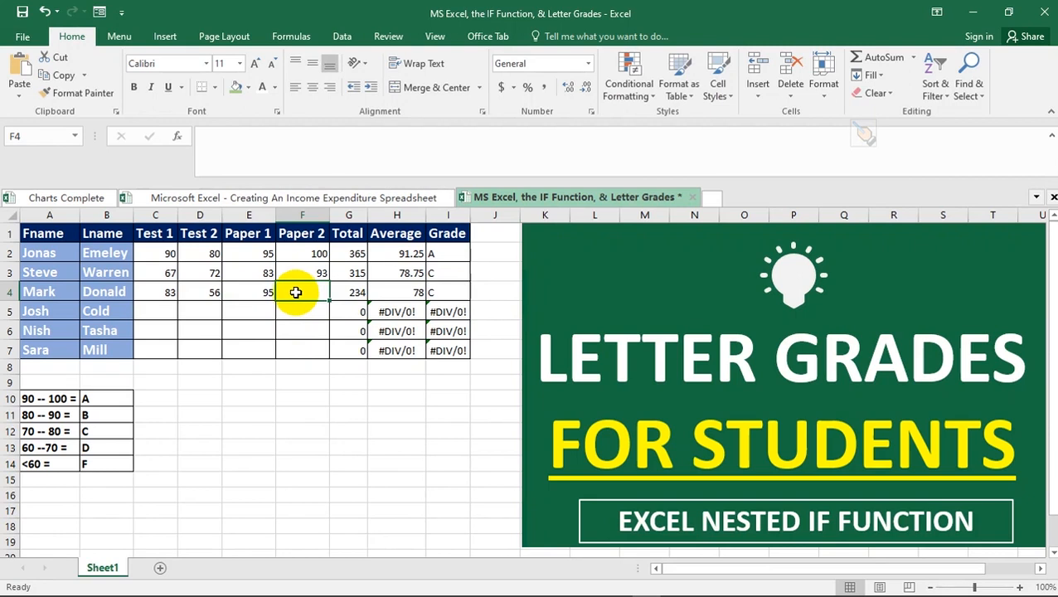
- Try 0 in Paper 2 (F4), then clear it so the row shows Total 234, Grade C
{"action": "left_click", "coordinate": [240, 295]}
{"action": "left_click", "coordinate": [302, 291]}
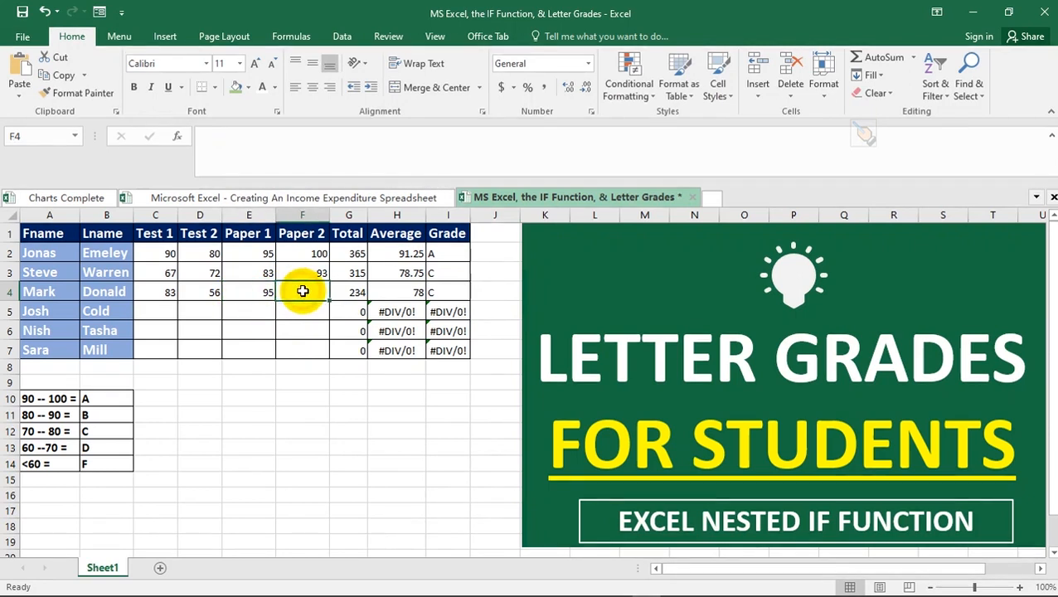
{"action": "type", "text": "0"}
{"action": "key", "text": "Return"}
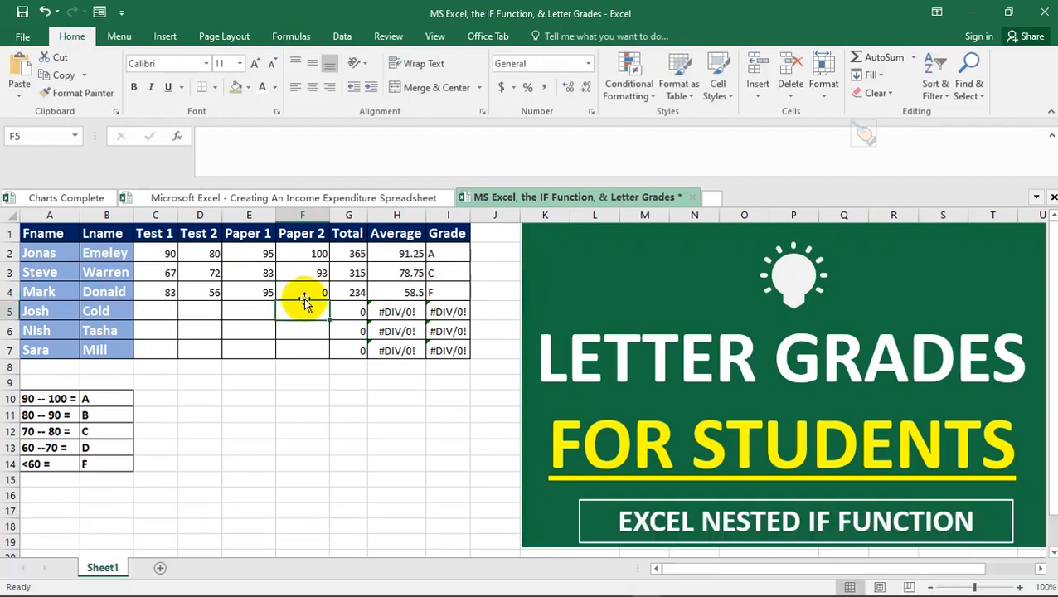
{"action": "left_click", "coordinate": [304, 291]}
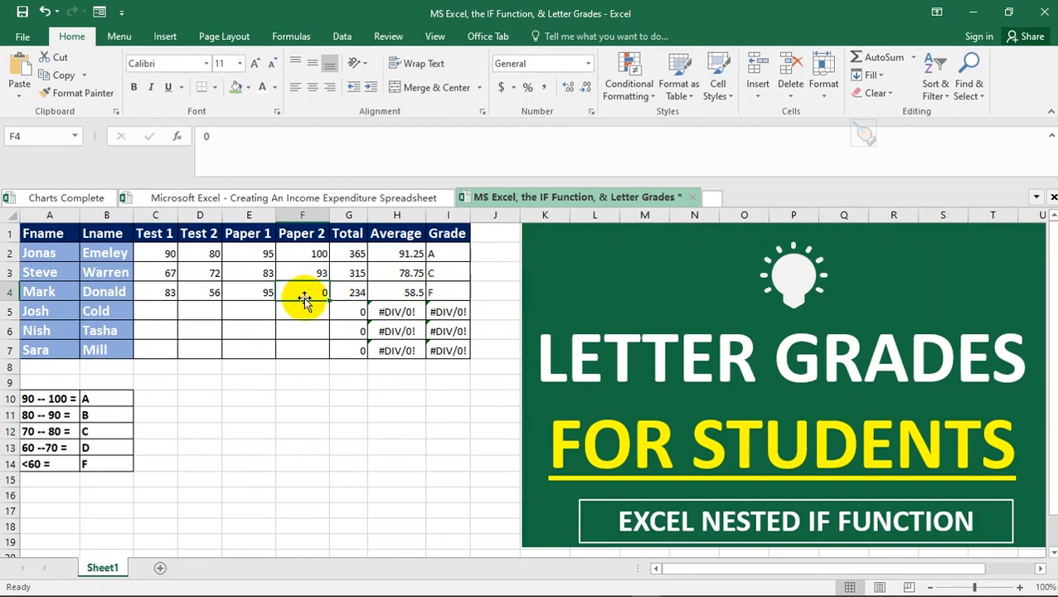
{"action": "key", "text": "BackSpace"}
{"action": "key", "text": "Return"}
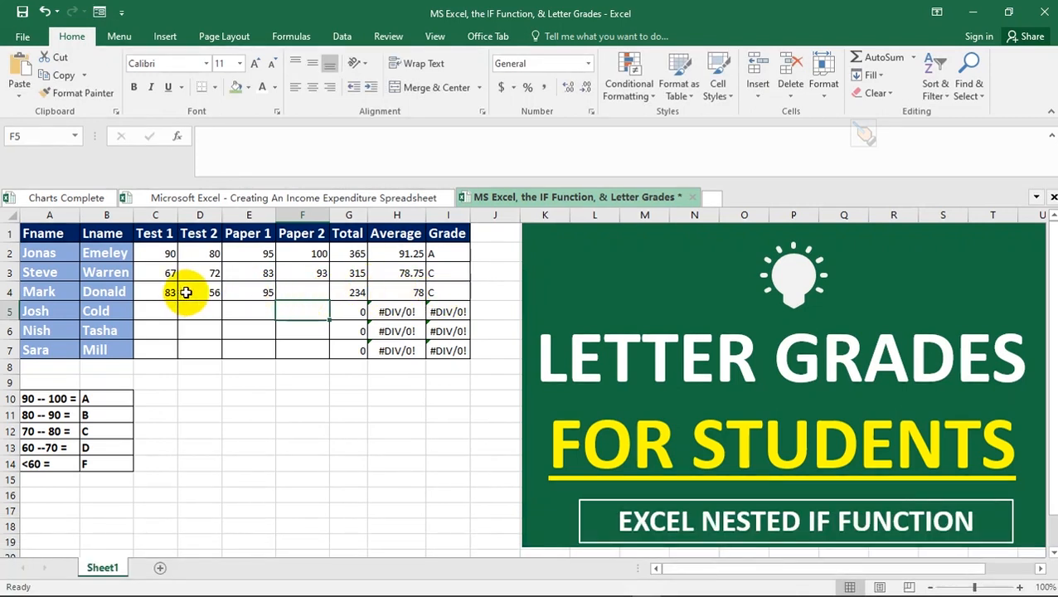
- Enter 77 as Paper 2 in F4, raising the Total to 311 and Average to 77.75
{"action": "left_click", "coordinate": [301, 291]}
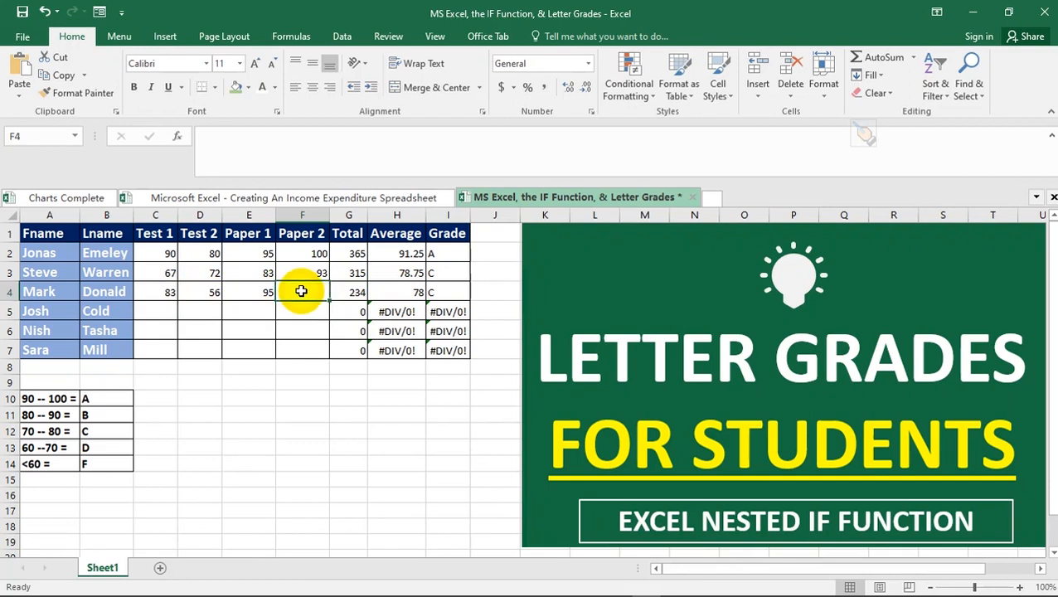
{"action": "type", "text": "77"}
{"action": "key", "text": "Return"}
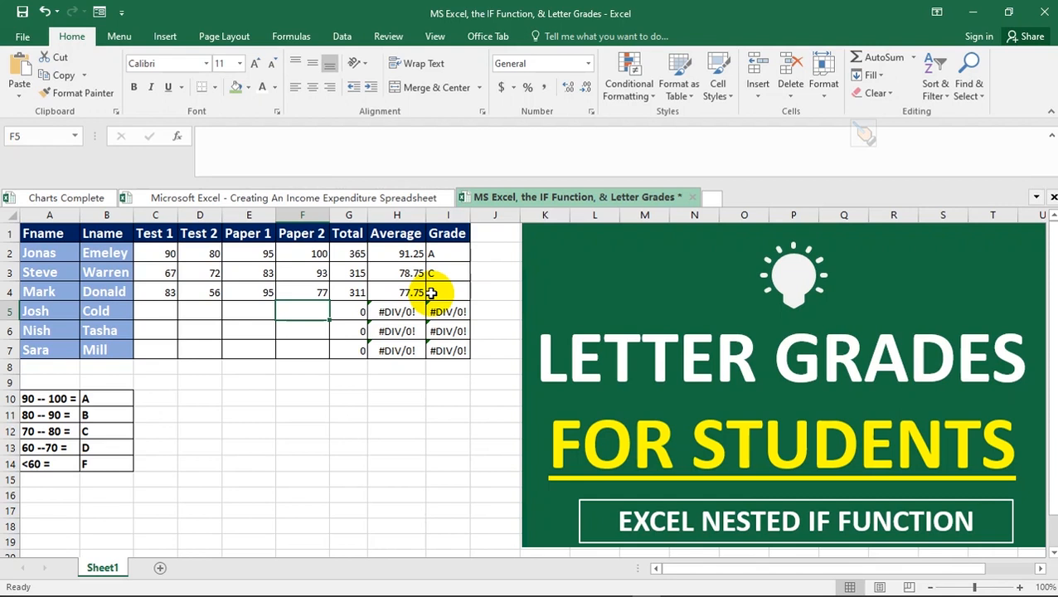
{"action": "left_click", "coordinate": [256, 308]}
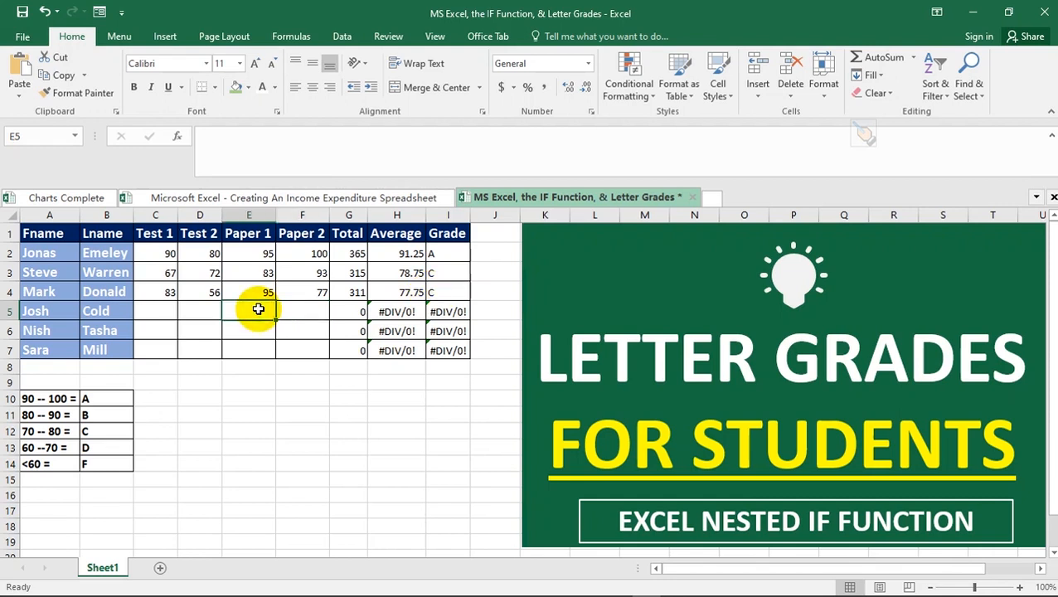